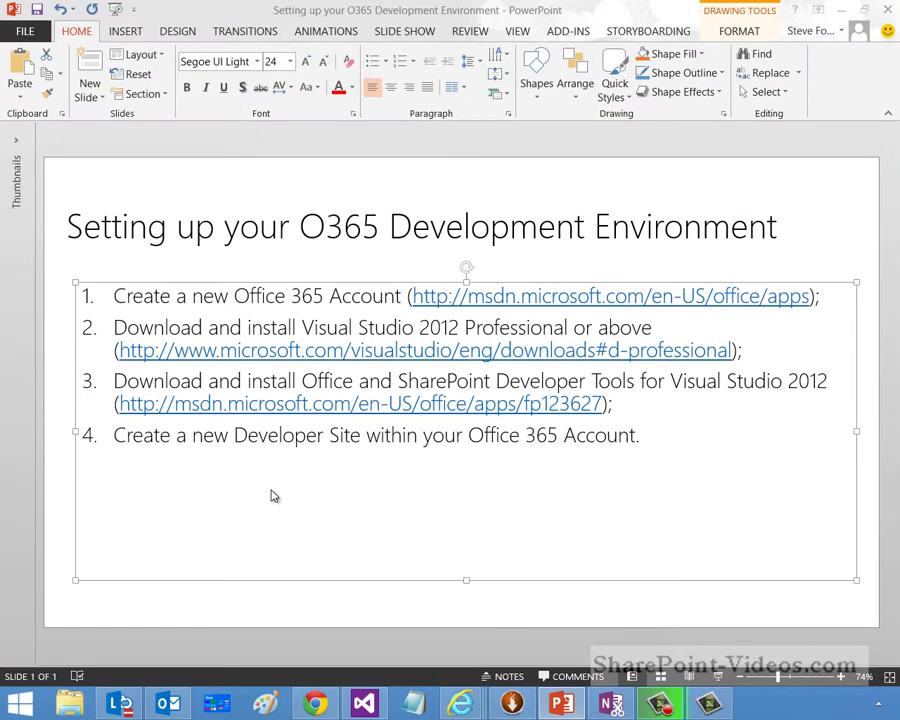
Step: Go to dev.office.com in Chrome to reach the Apps for Office and SharePoint Dev Center
click(315, 704)
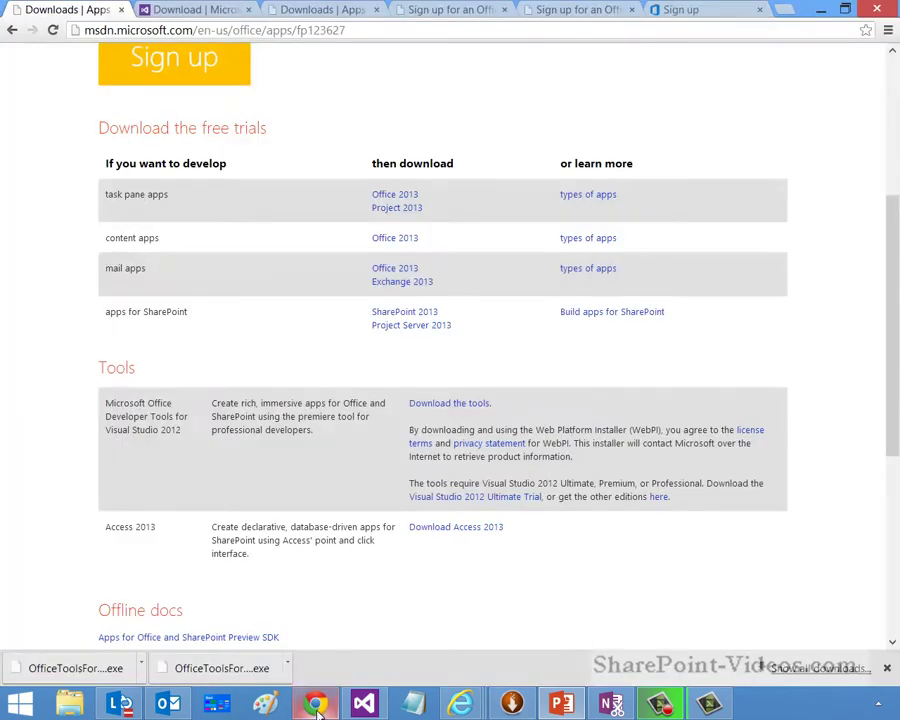
click(150, 31)
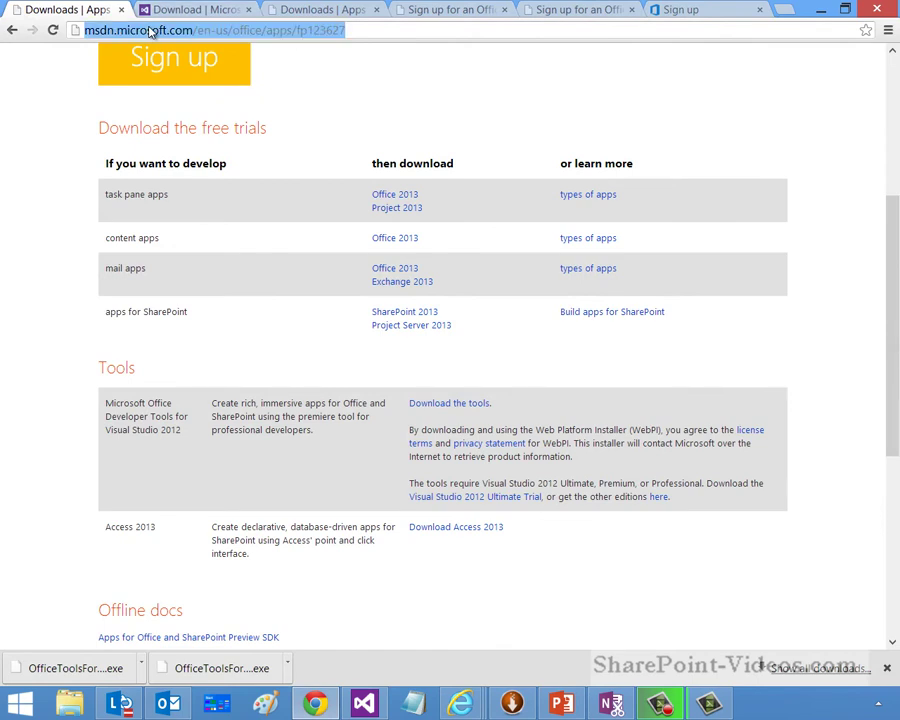
text(dev.)
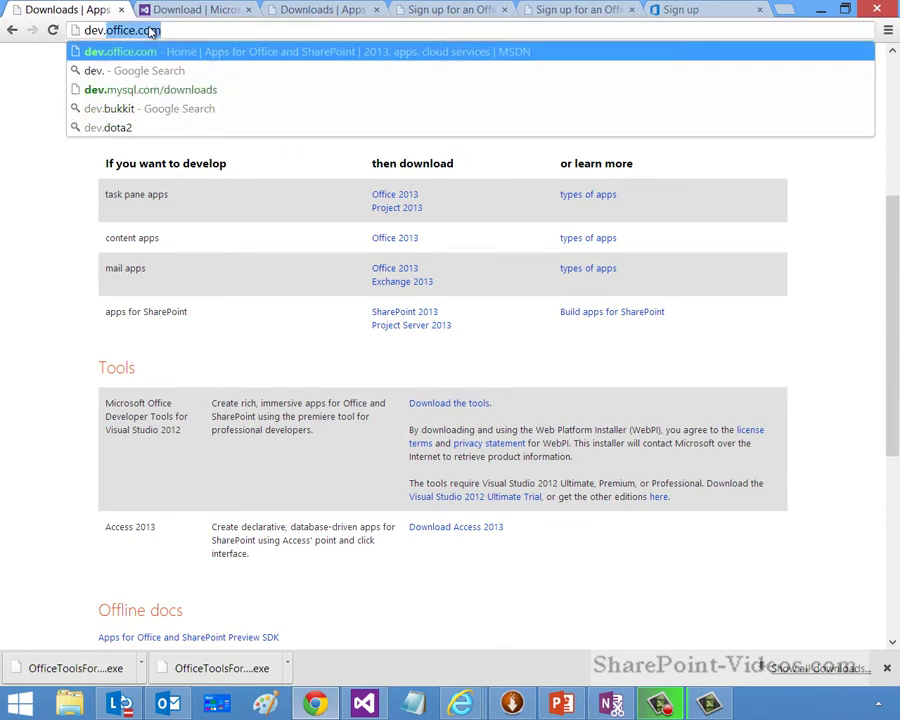
key(Return)
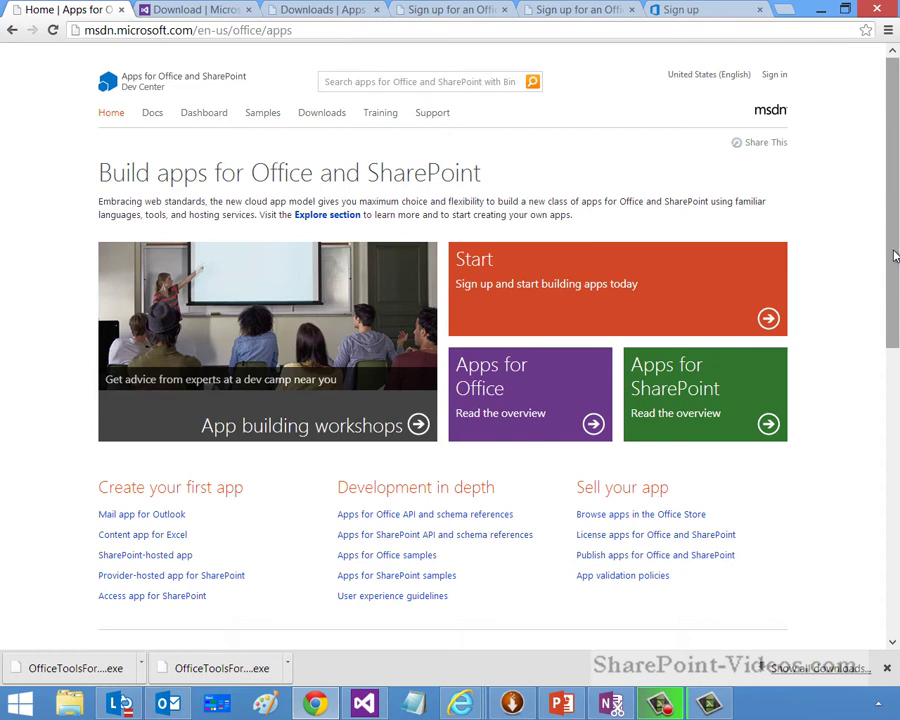
Step: Open the free Office 365 Developer Site trial sign-up from the 'Sign up for an Office 365 Developer Site' section
click(542, 306)
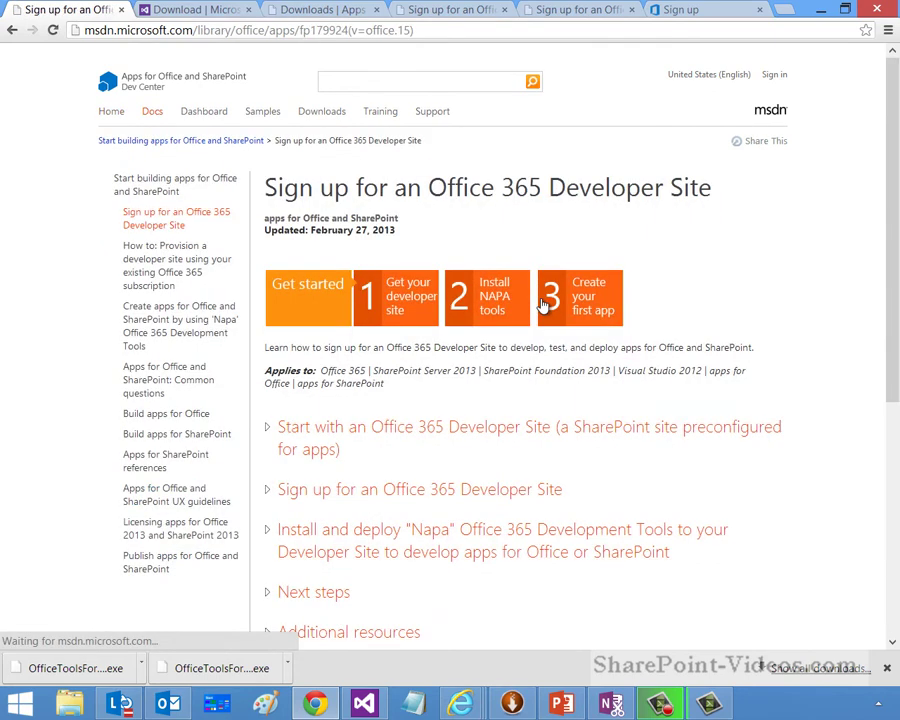
click(315, 504)
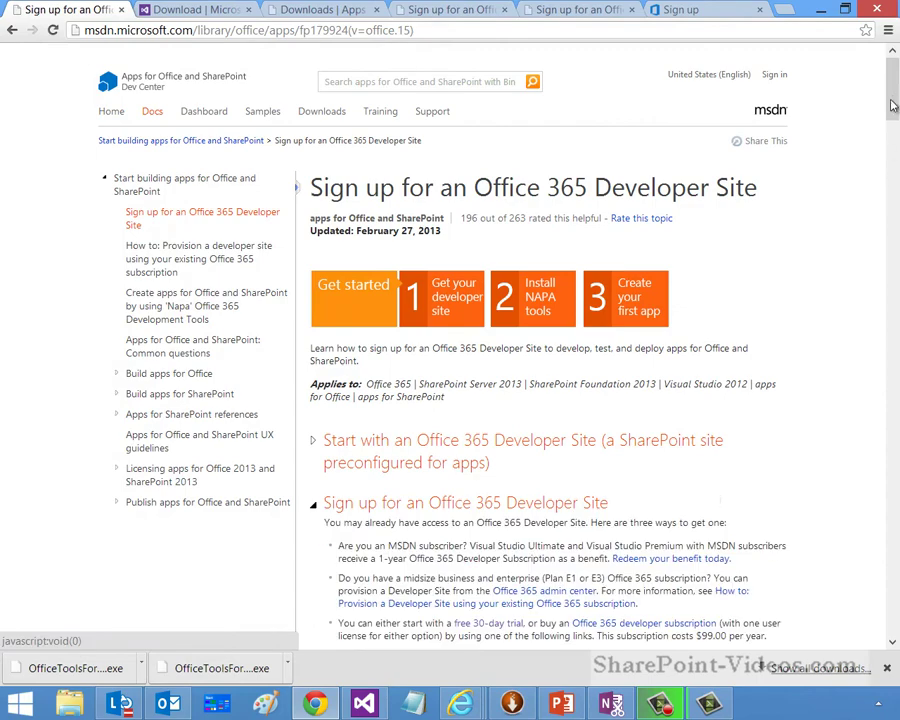
mouse_move(895, 103)
mouse_down()
mouse_move(897, 148)
mouse_move(896, 121)
mouse_up()
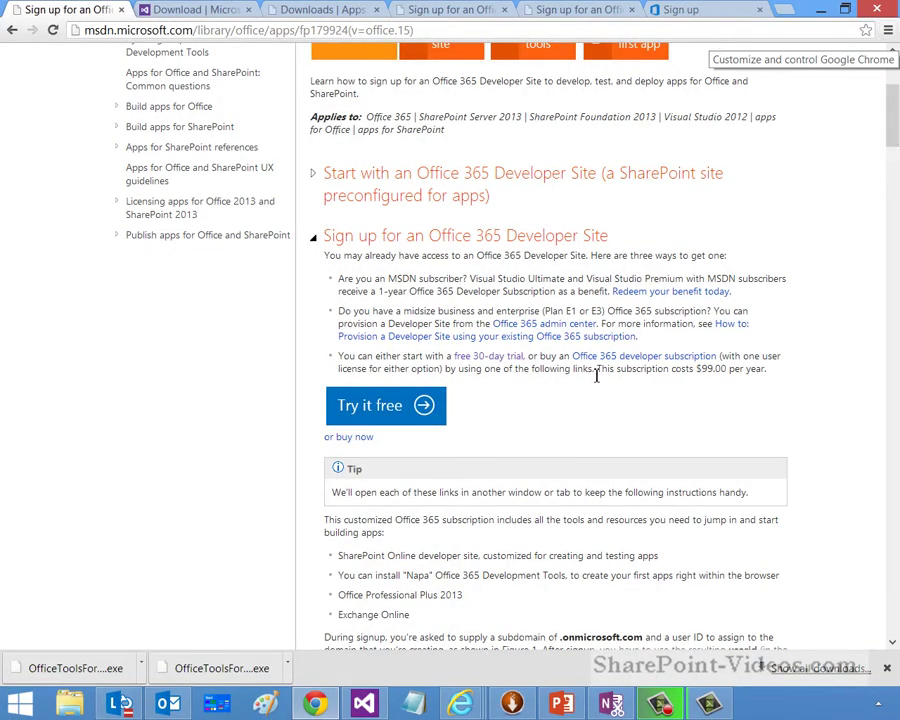
click(374, 406)
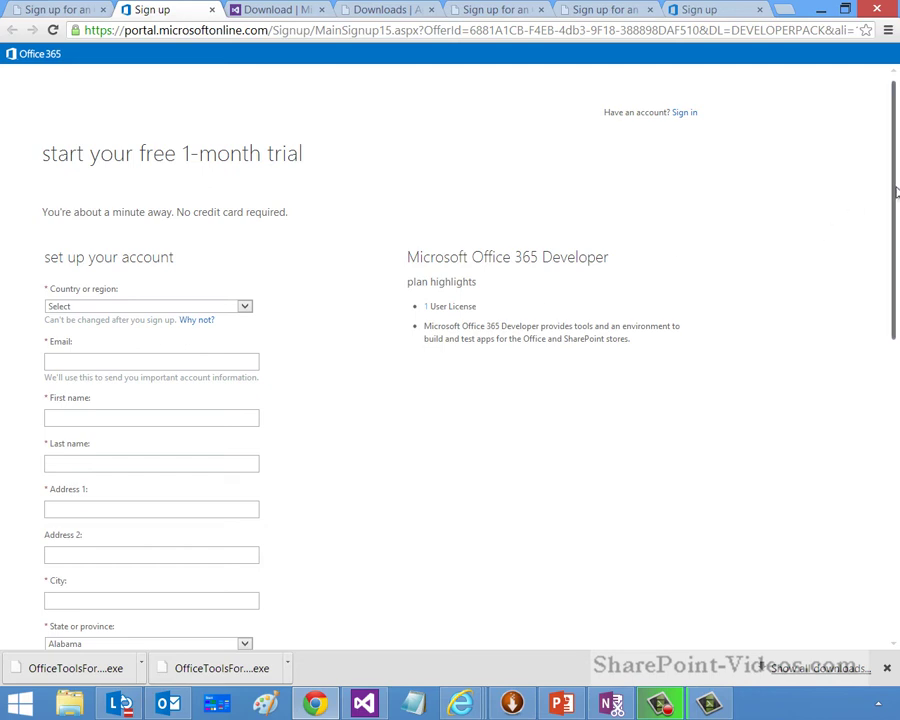
Step: Scroll down the trial form to the 'create your new Office 365 user ID' section
drag(895, 208, 876, 429)
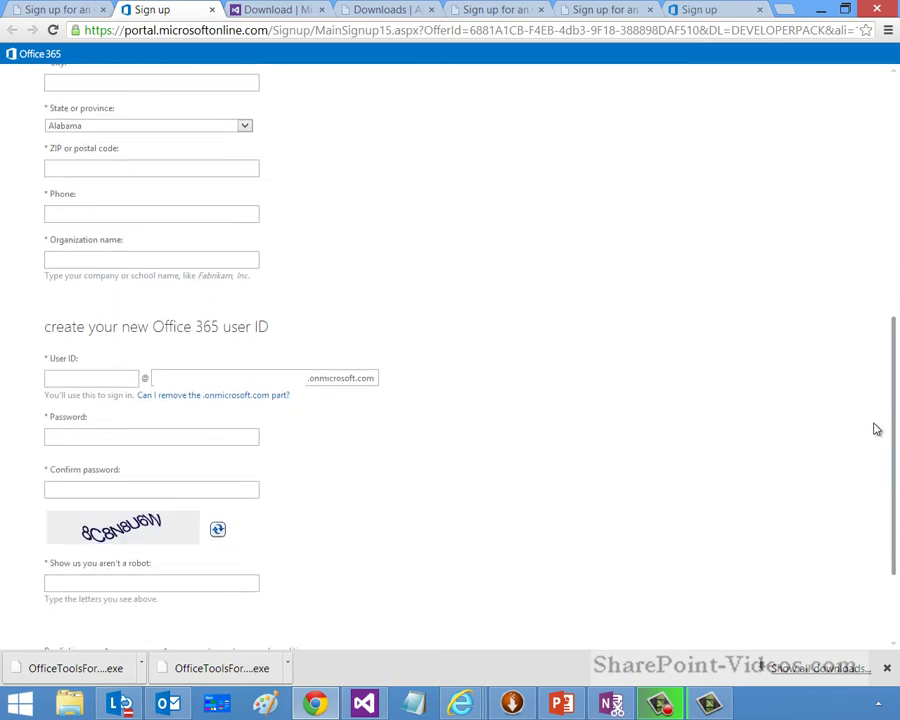
Step: Enter a new user ID and an onmicrosoft.com domain name in the sign-up form
click(55, 380)
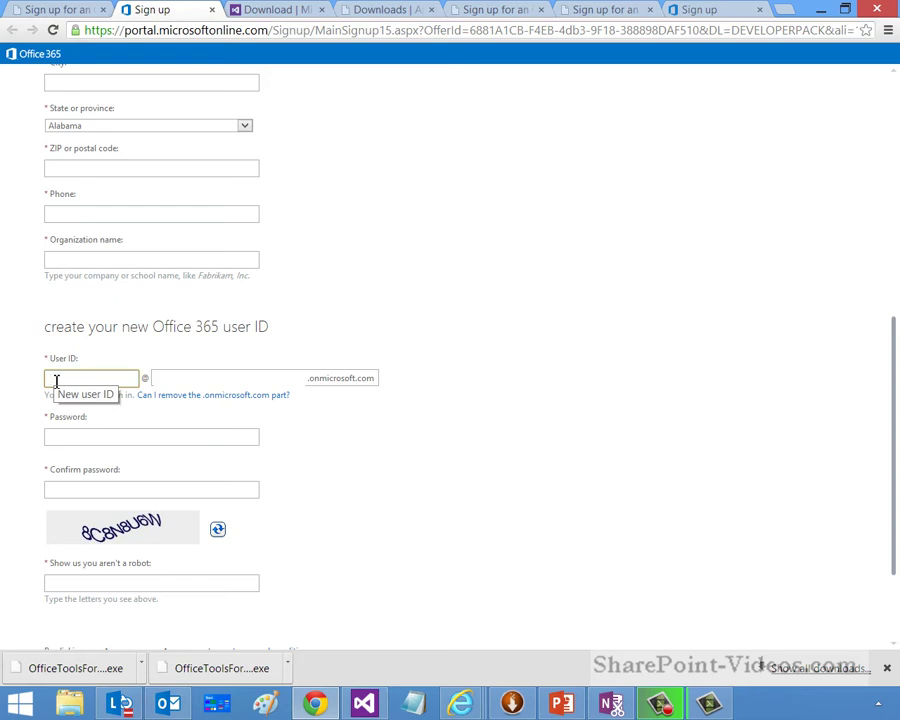
text(mycoolname)
click(181, 377)
text(mycool)
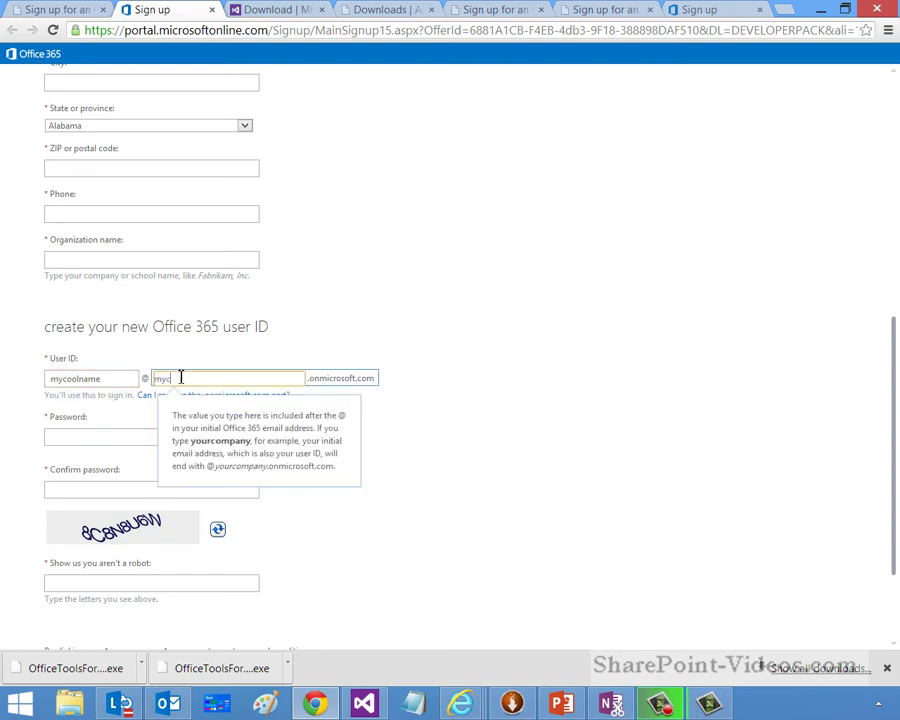
text(domain)
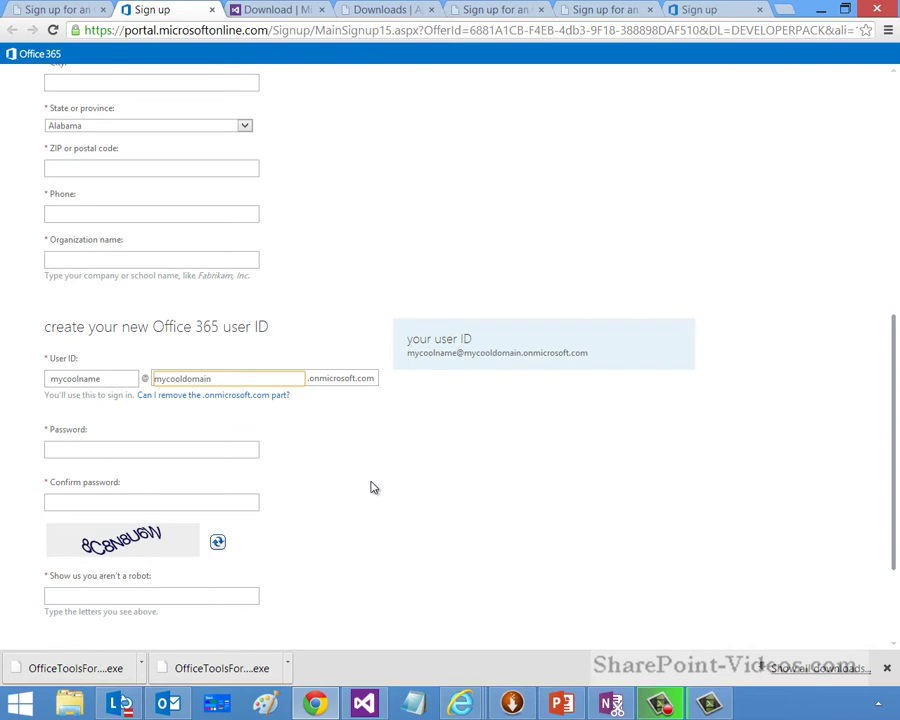
click(241, 446)
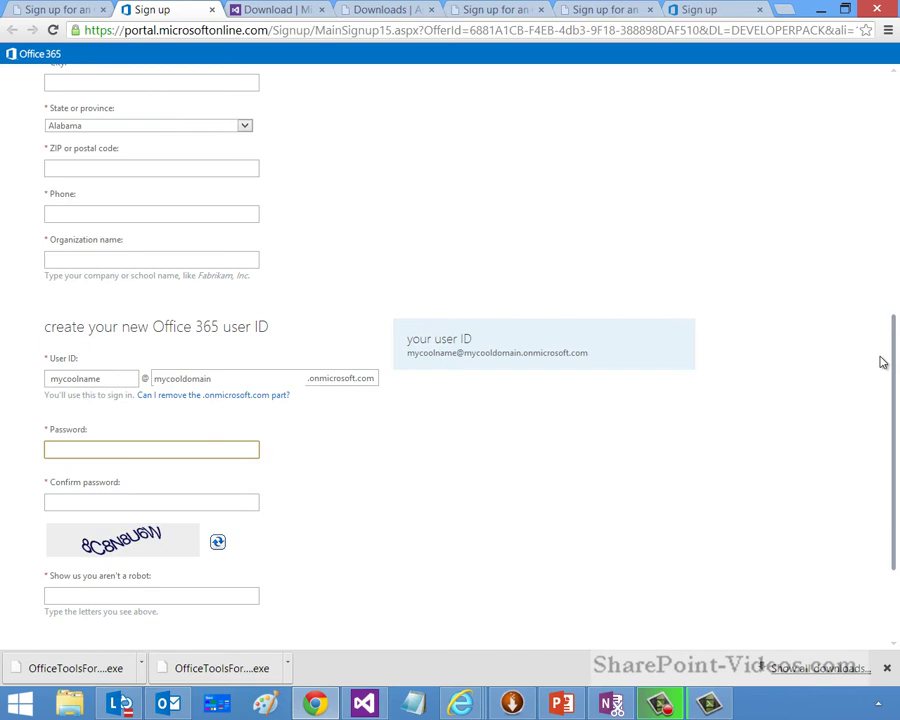
scroll(890, 441, down, 3)
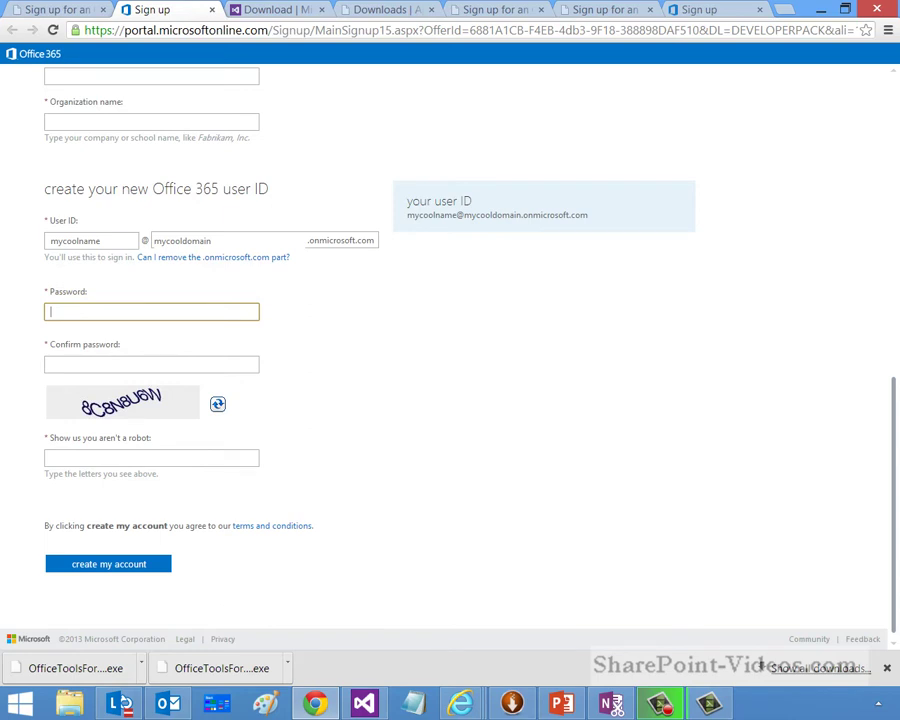
Step: Bring the Internet Explorer Manage site collections window forward and close its properties dialog
click(462, 704)
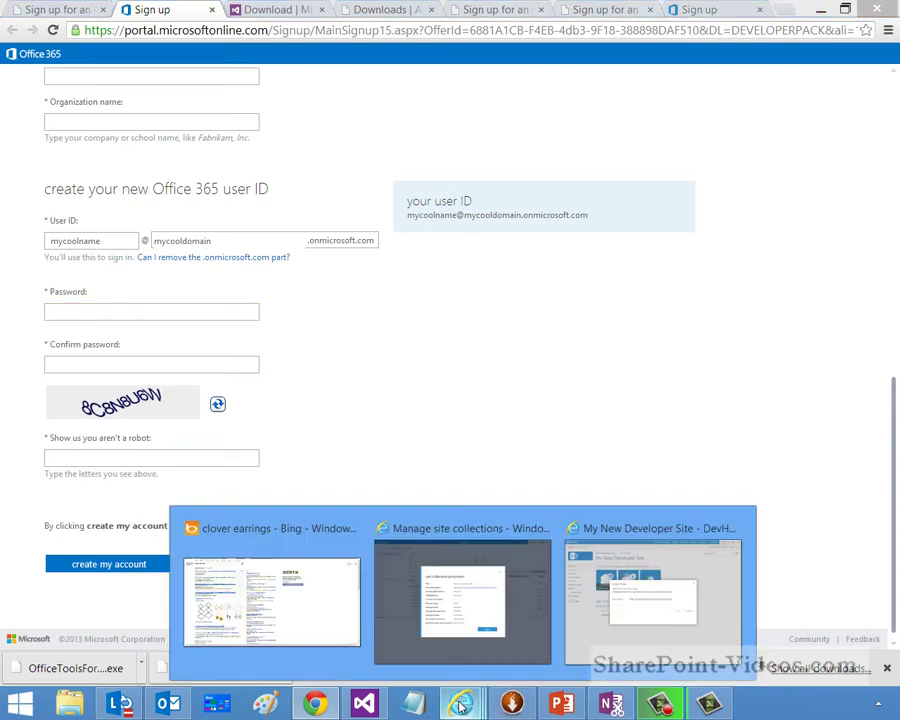
click(263, 597)
click(447, 594)
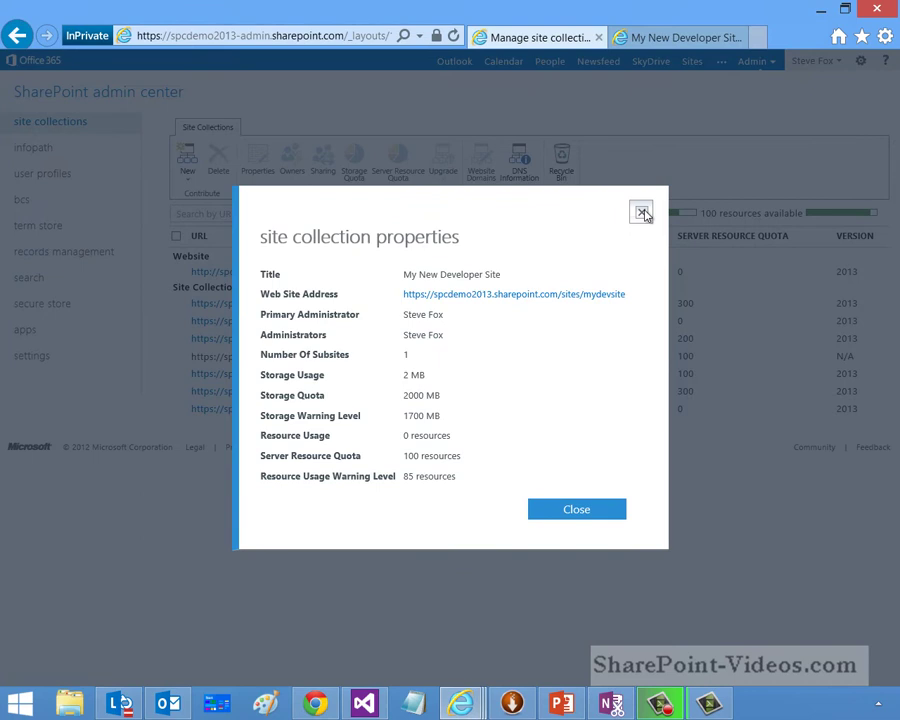
click(644, 215)
Step: Go to the Office 365 Preview admin center and check SharePoint's service health status
click(758, 66)
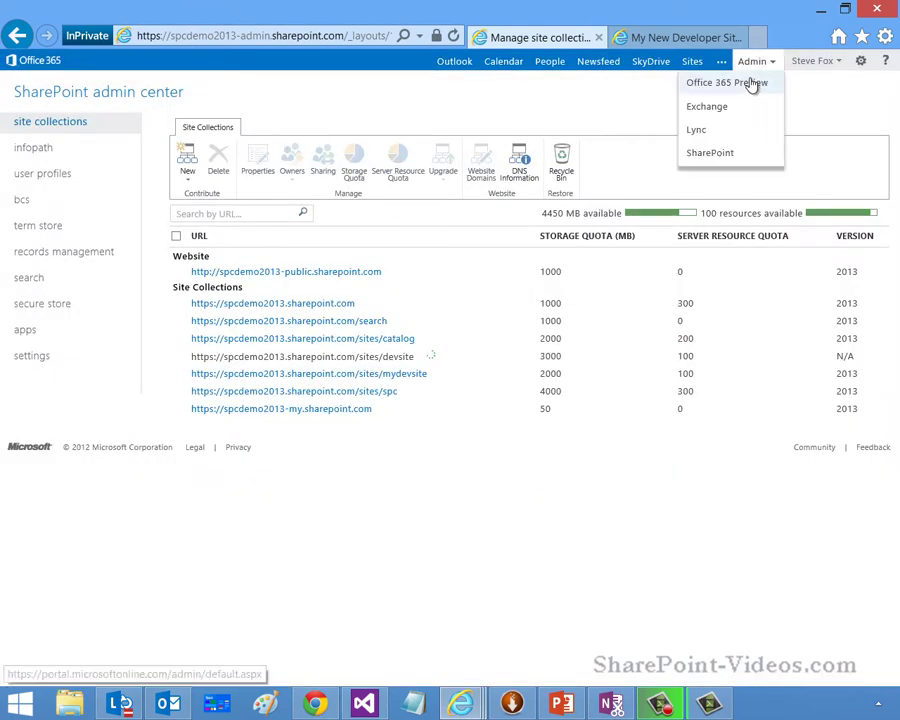
click(753, 83)
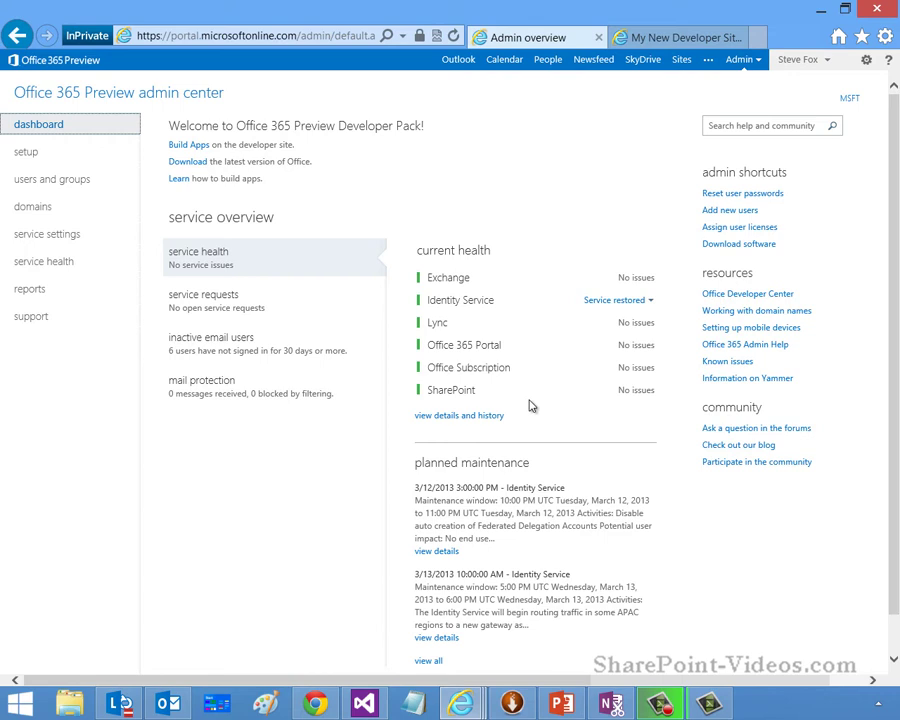
drag(428, 390, 482, 394)
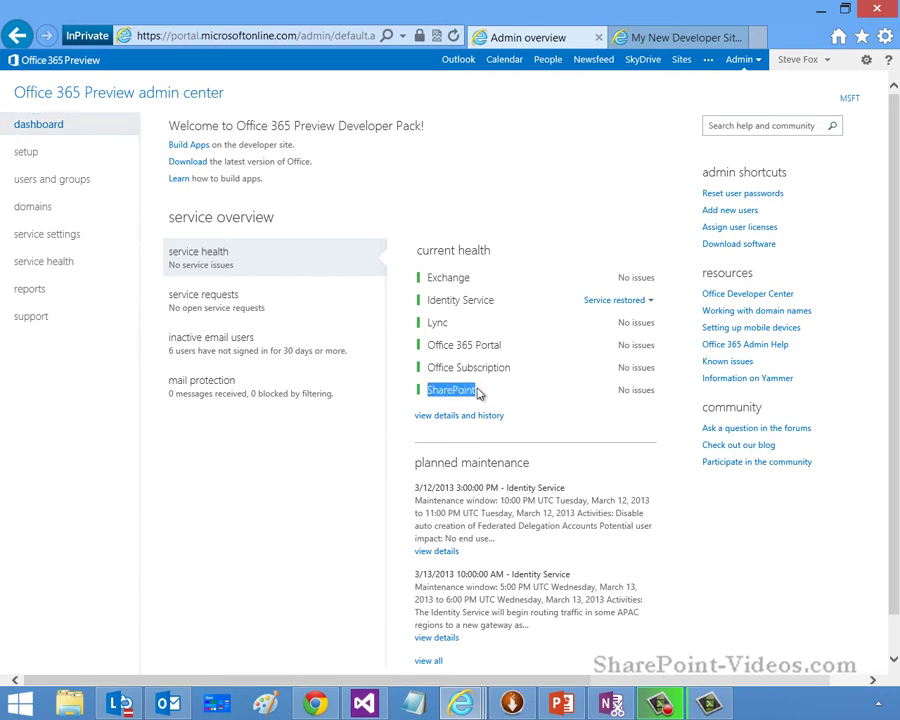
click(456, 599)
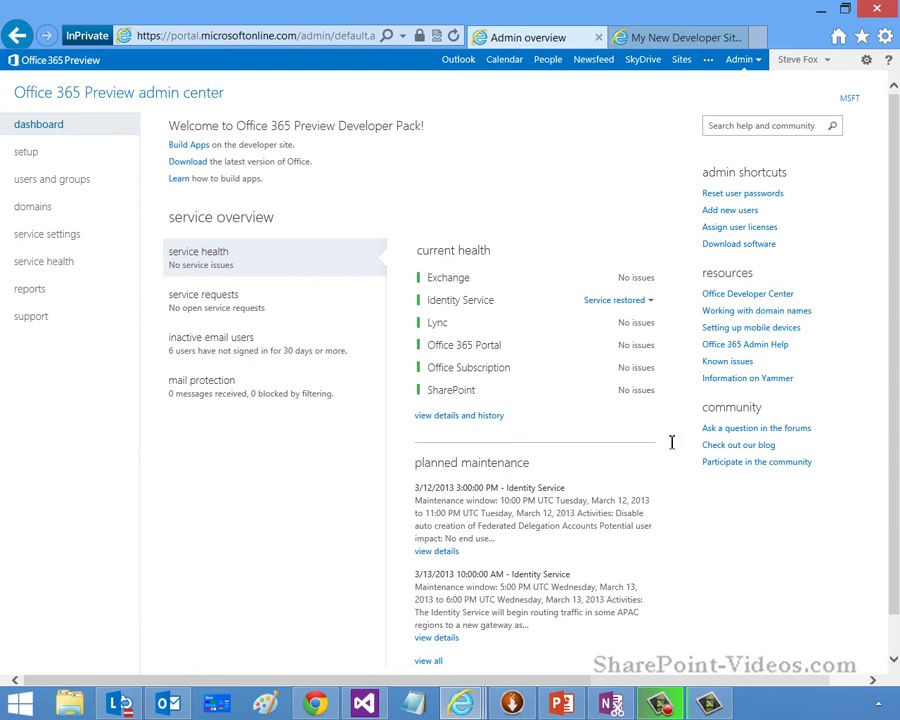
Step: View the SharePoint admin center's site collections, then return to the Chrome sign-up page
click(760, 62)
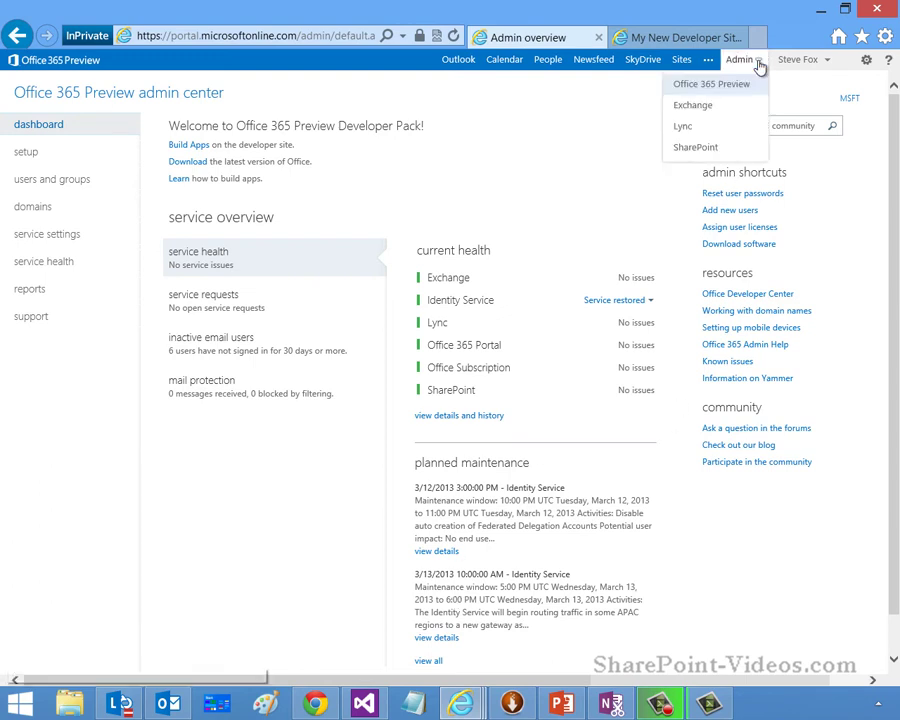
click(714, 146)
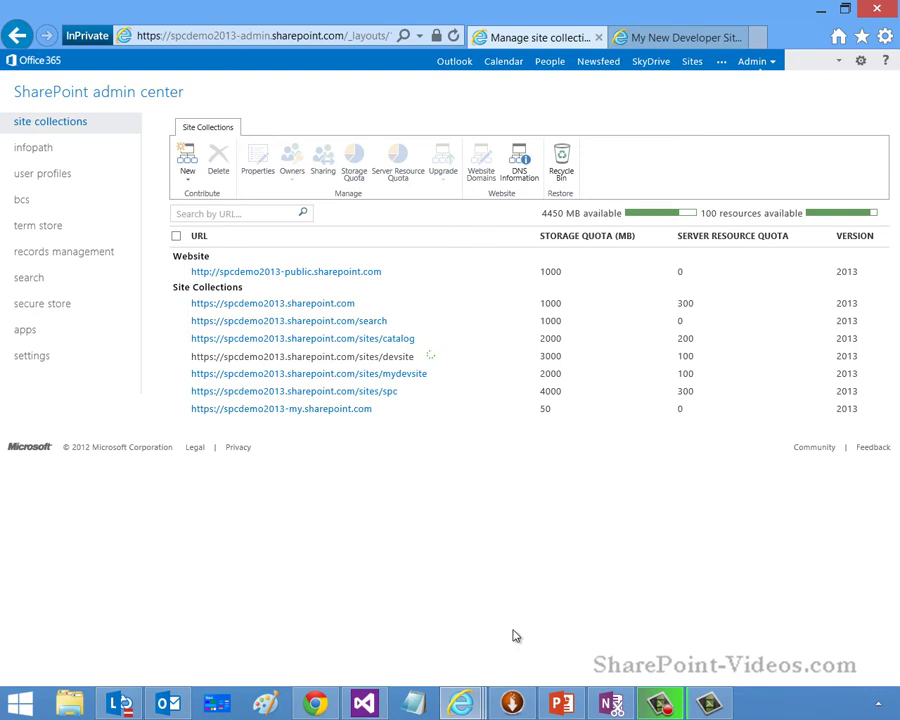
click(318, 704)
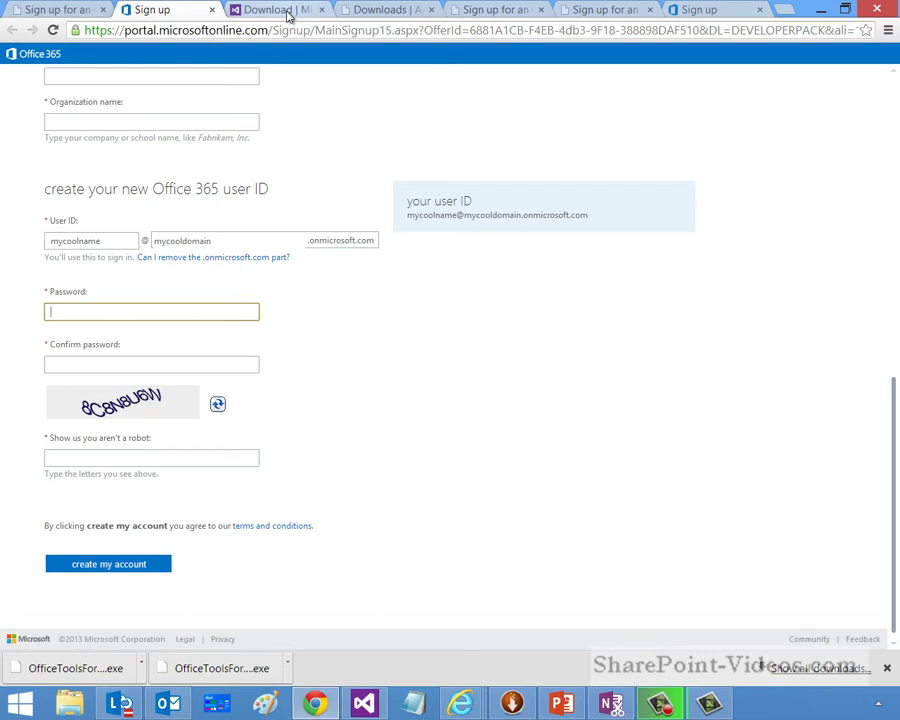
Step: Review the Visual Studio Ultimate 2012 90-day trial download options in Chrome
click(288, 12)
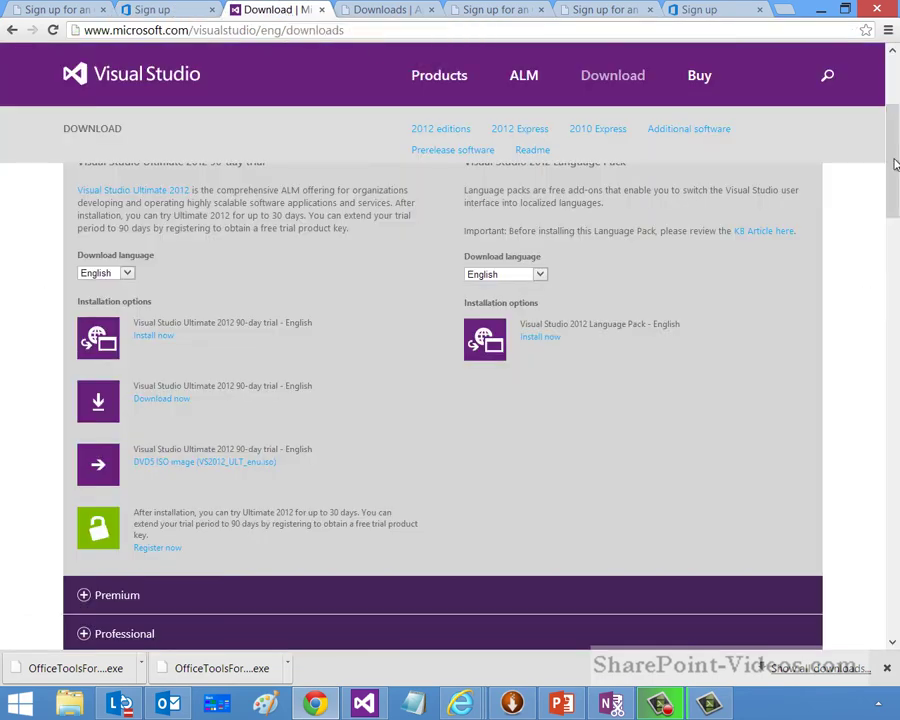
drag(890, 176, 894, 104)
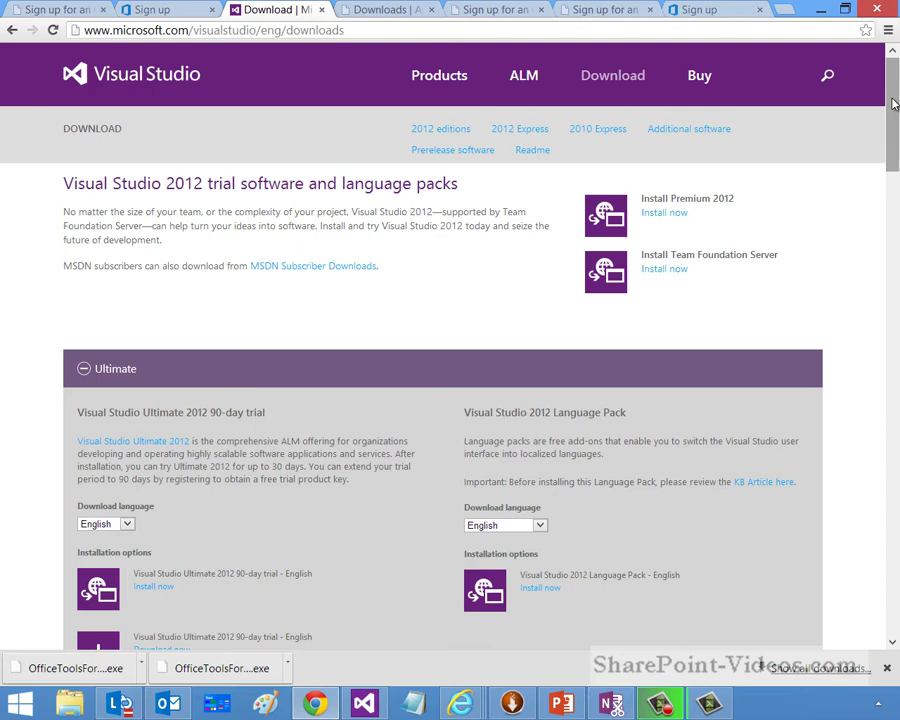
drag(893, 103, 893, 172)
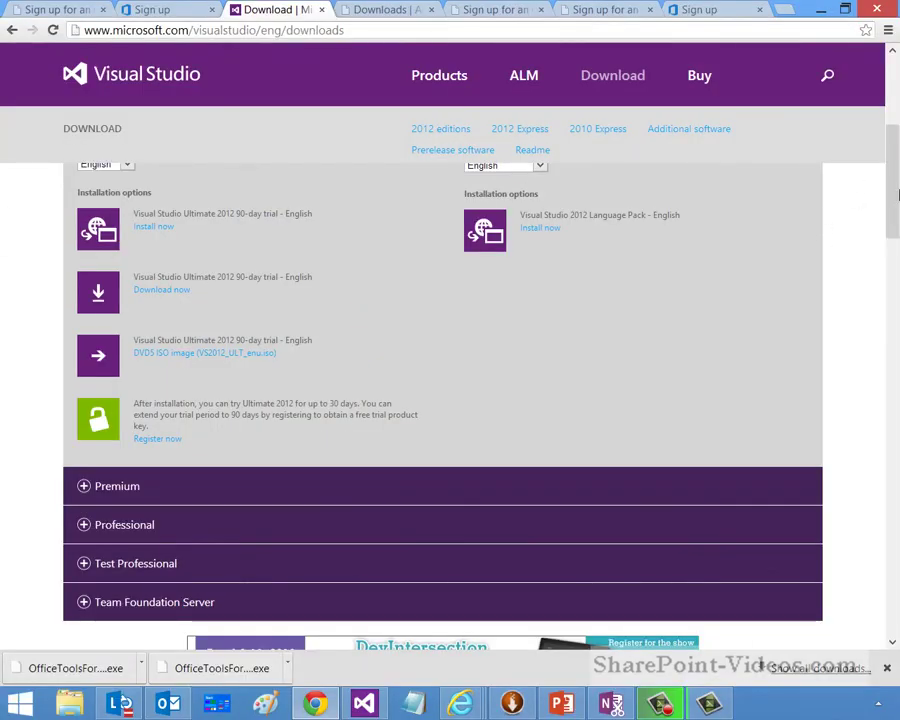
scroll(893, 207, up, 3)
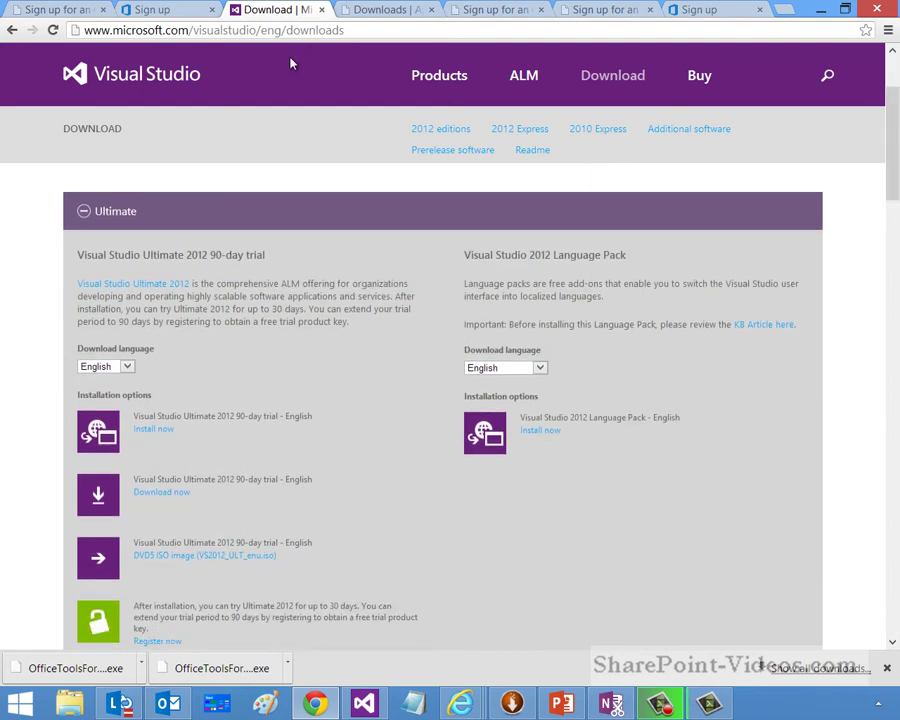
Step: Go to the Dev Center Downloads page and find the Office Developer Tools for Visual Studio 2012
click(50, 10)
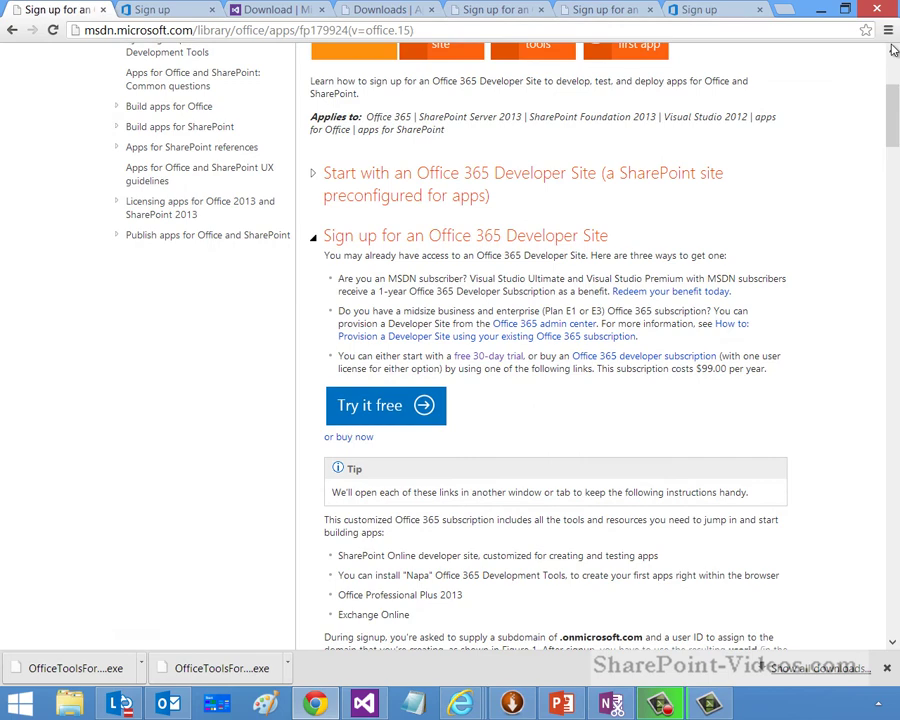
scroll(628, 60, up, 3)
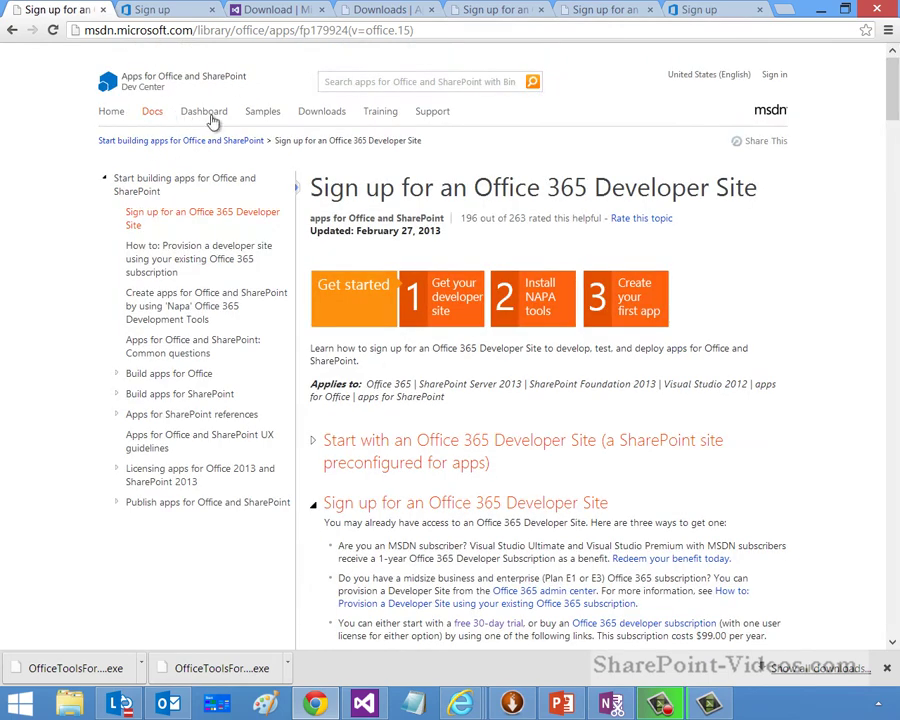
click(320, 111)
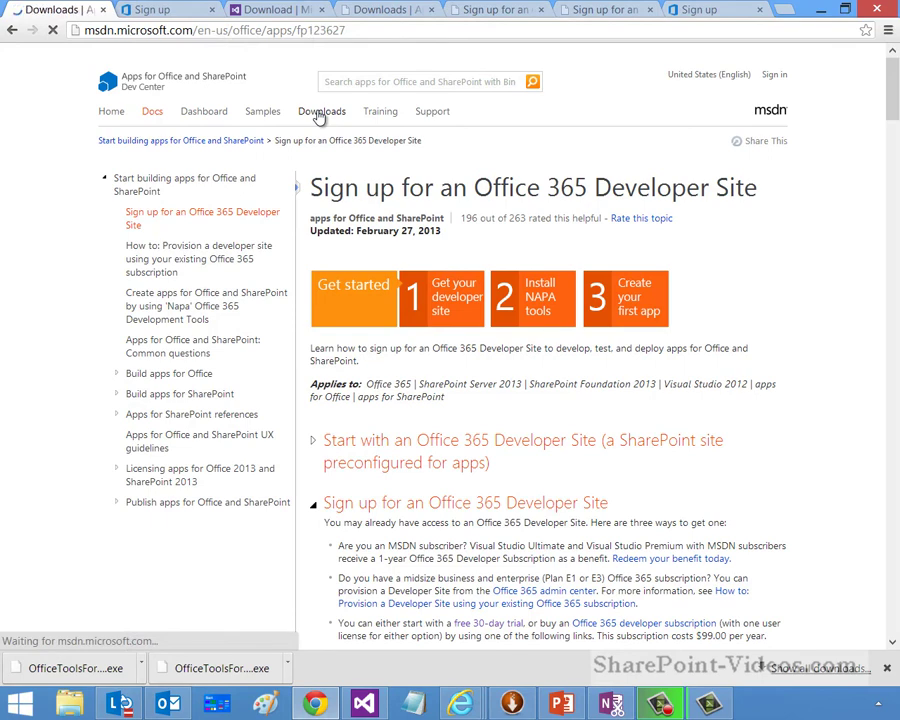
scroll(884, 251, down, 3)
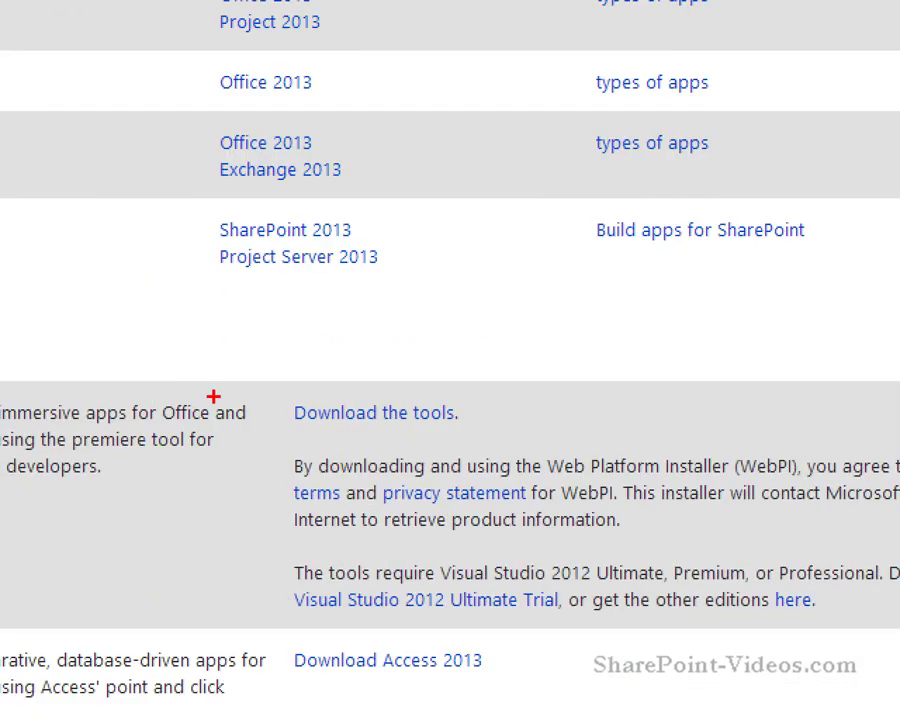
mouse_move(268, 388)
mouse_down()
mouse_move(396, 428)
mouse_move(515, 435)
mouse_up()
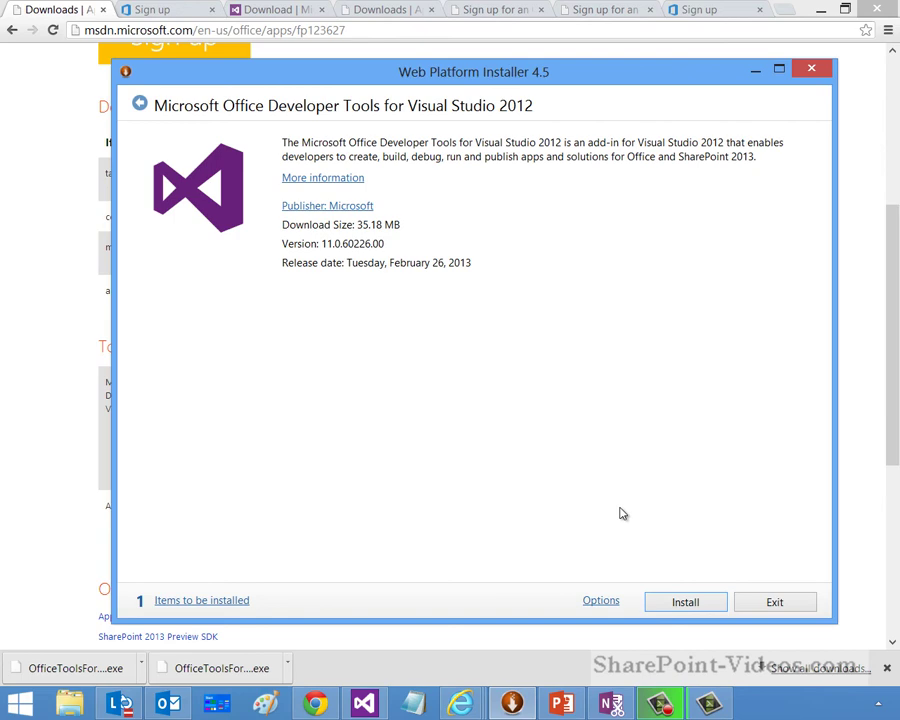
Step: Start a new Private Site Collection from the SharePoint admin center in Internet Explorer
click(462, 703)
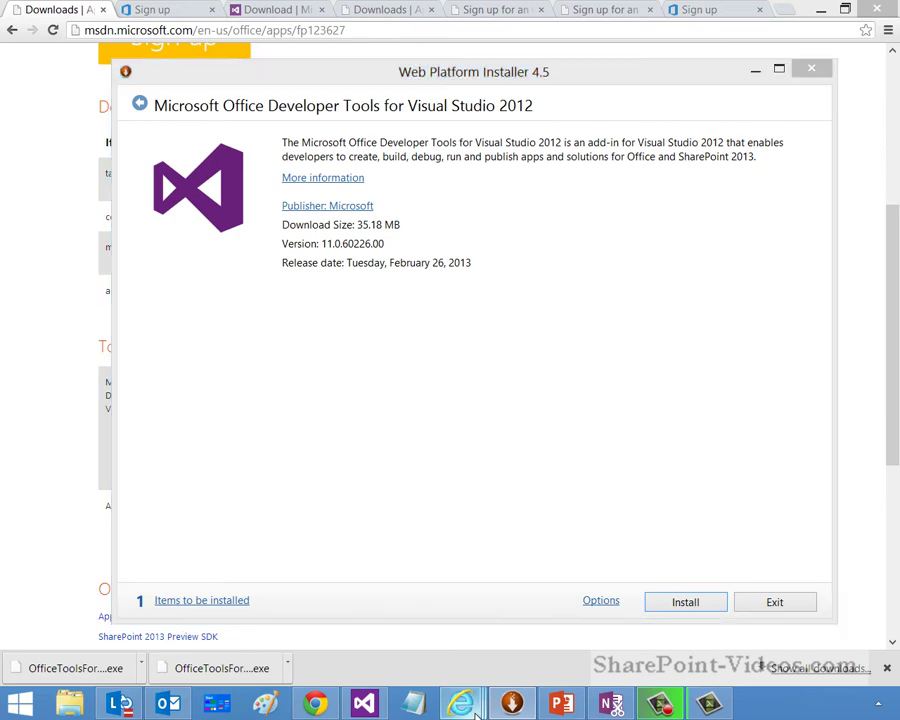
click(482, 647)
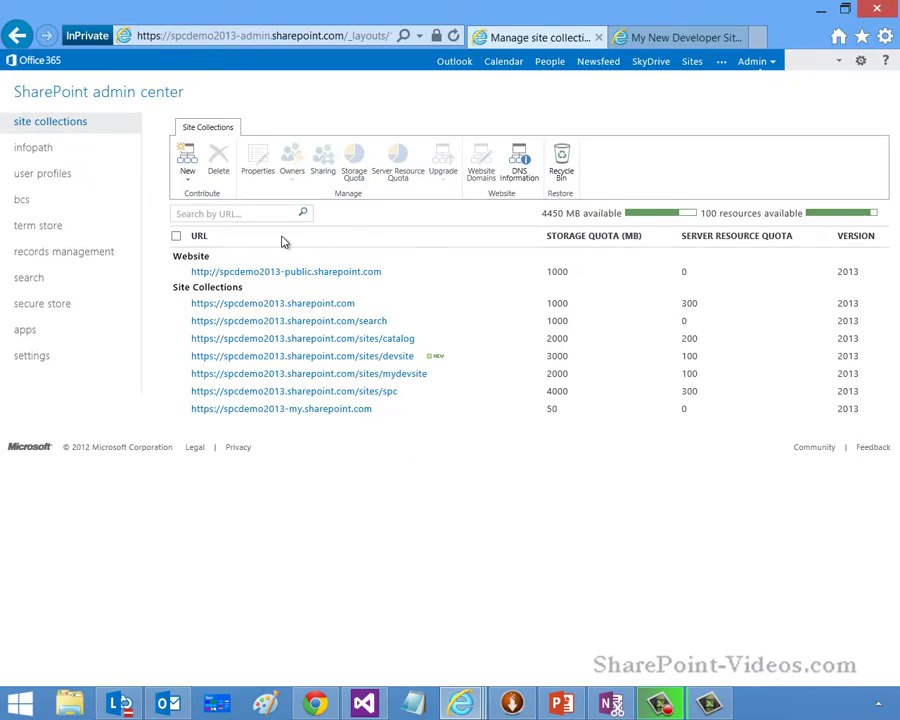
click(189, 181)
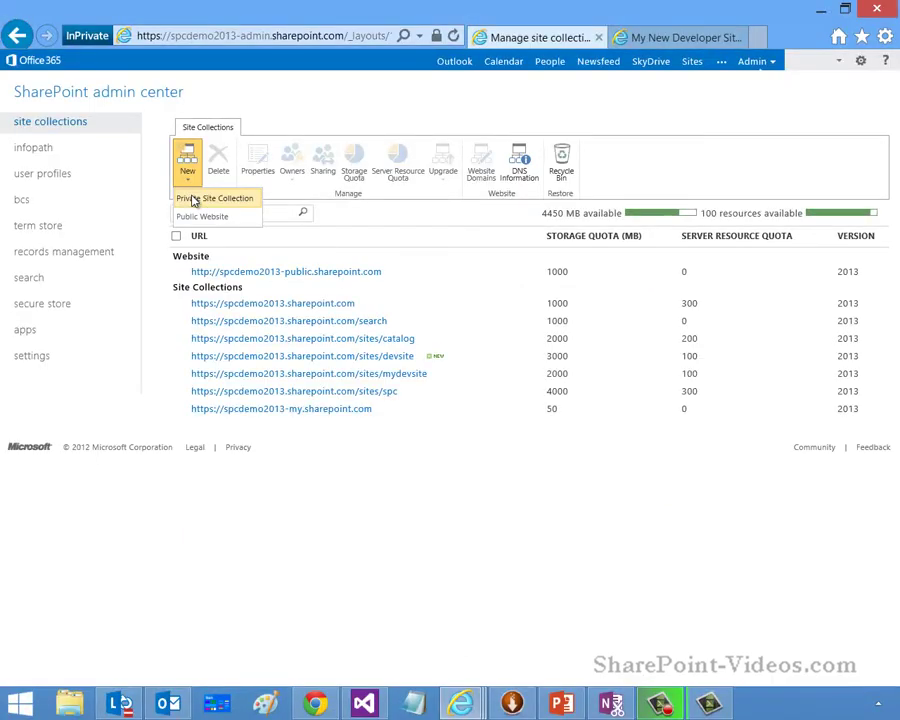
click(195, 200)
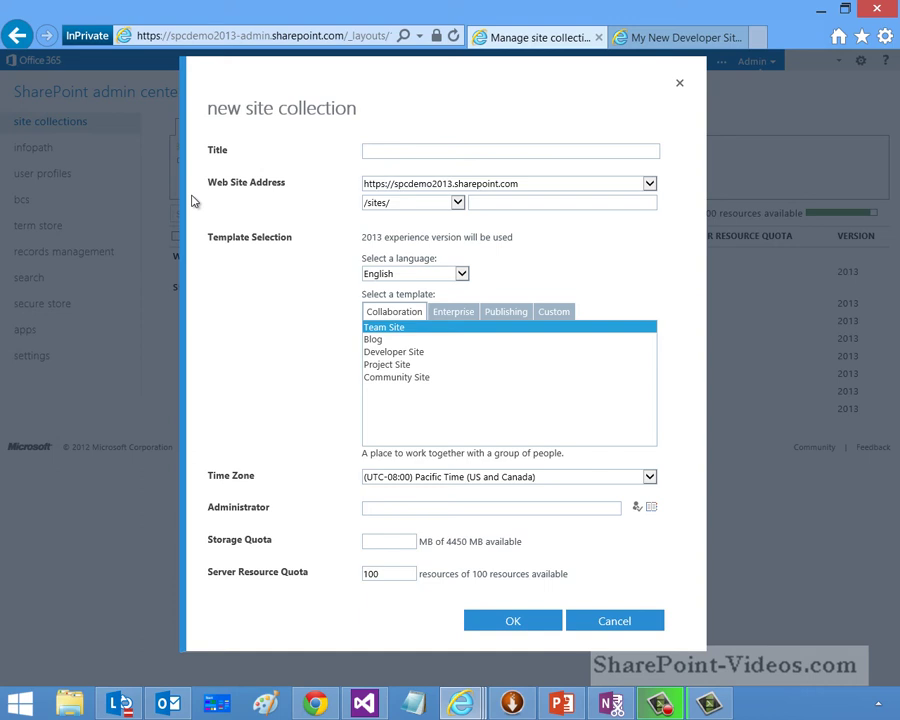
Step: Browse the enterprise, publishing and custom template tabs, then pick the Developer Site template
click(452, 315)
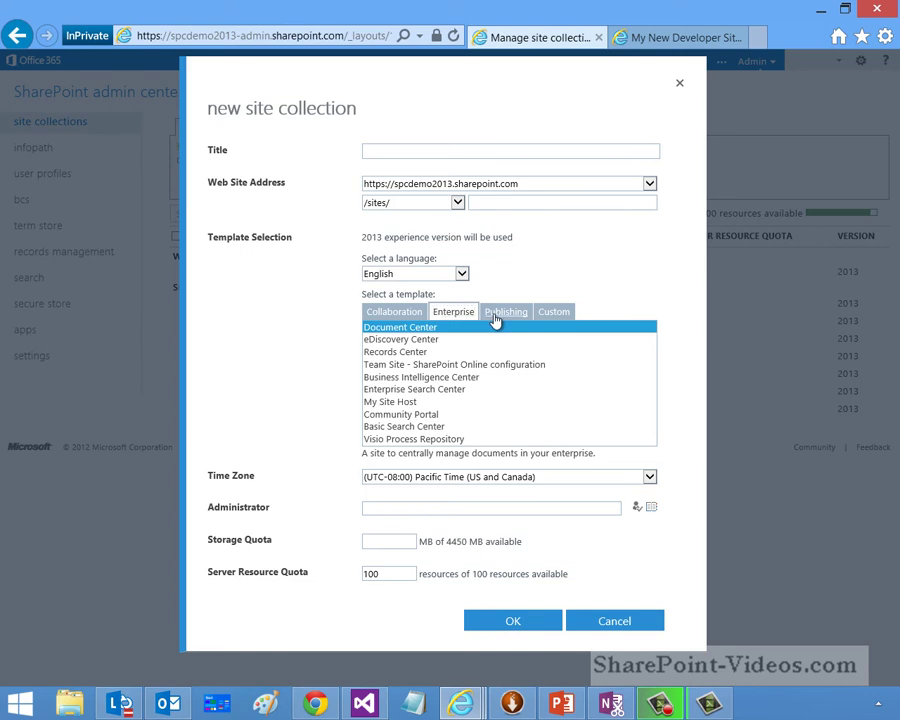
click(496, 314)
click(555, 315)
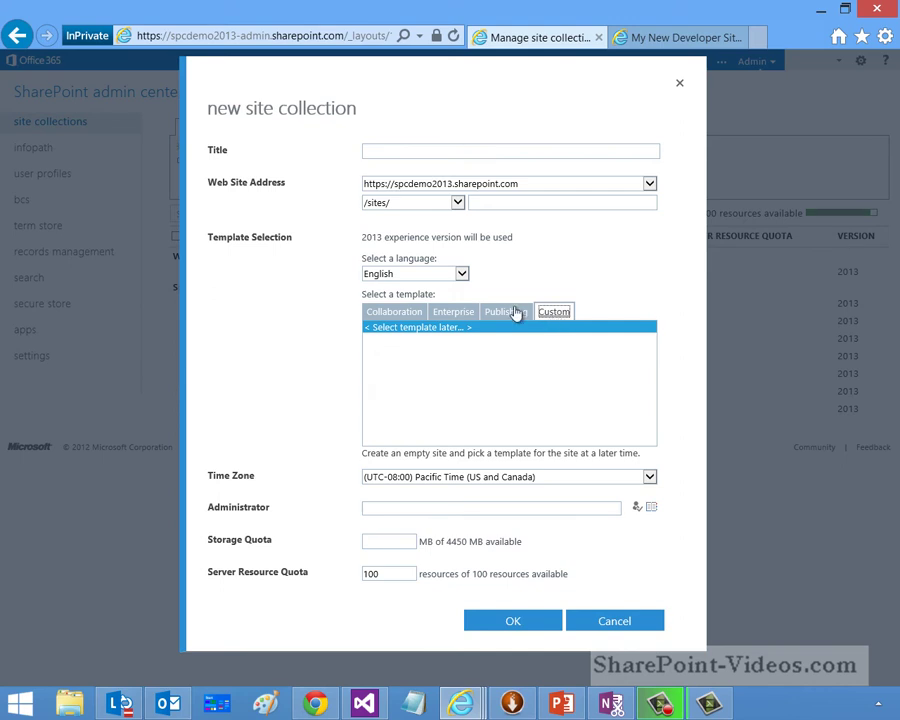
click(404, 314)
click(398, 352)
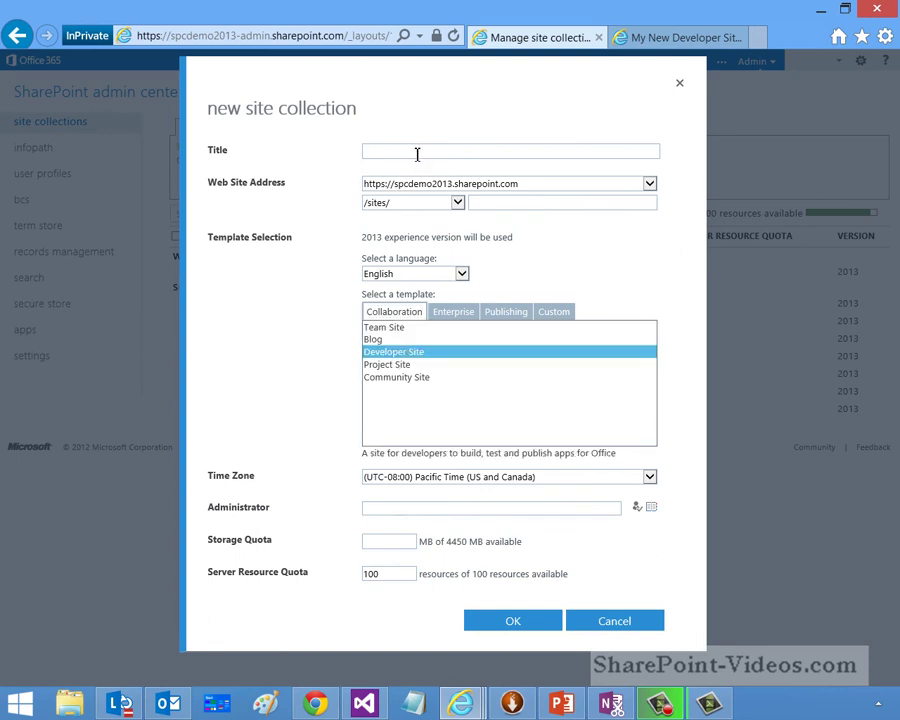
Step: Title the site 'My New Site' with URL name 'mynewsite' on the existing domain
click(419, 151)
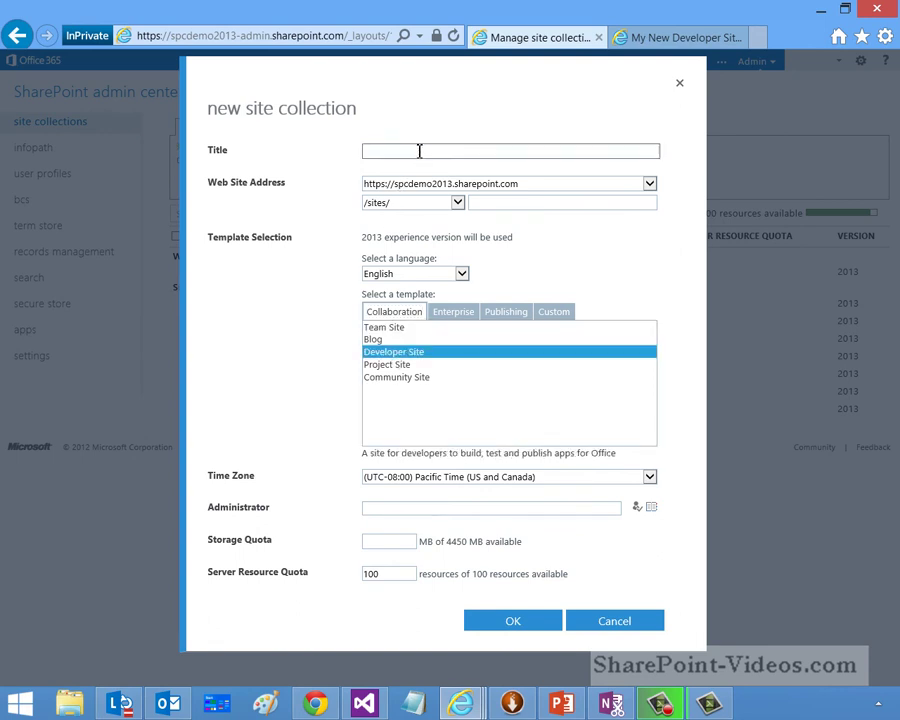
text(Thisi)
key(BackSpace)
key(BackSpace)
key(BackSpace)
key(BackSpace)
key(BackSpace)
text(My New Site)
click(492, 202)
text(mynewsite)
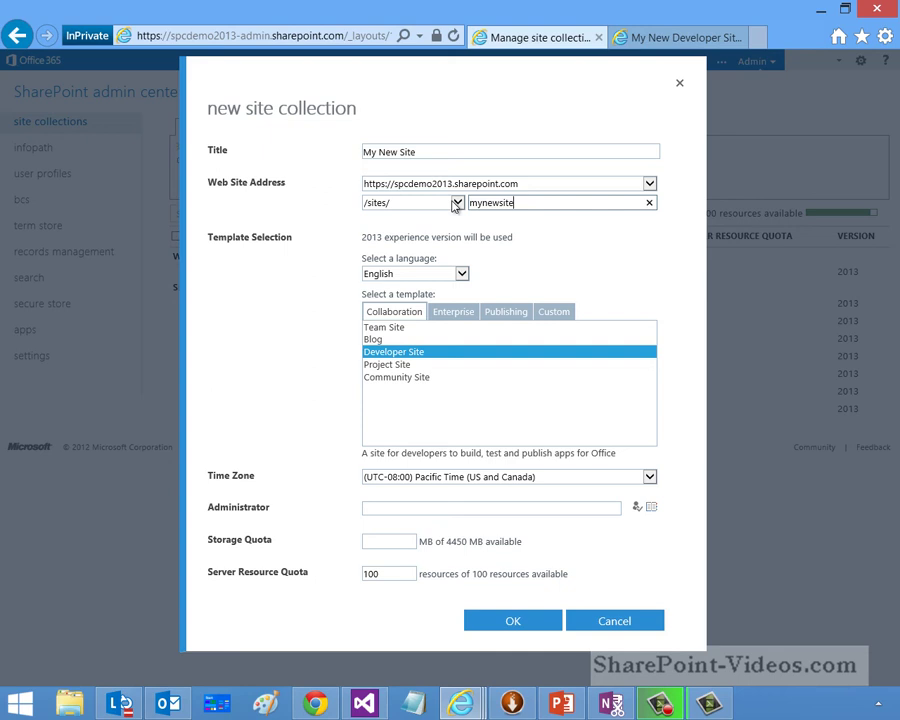
click(522, 187)
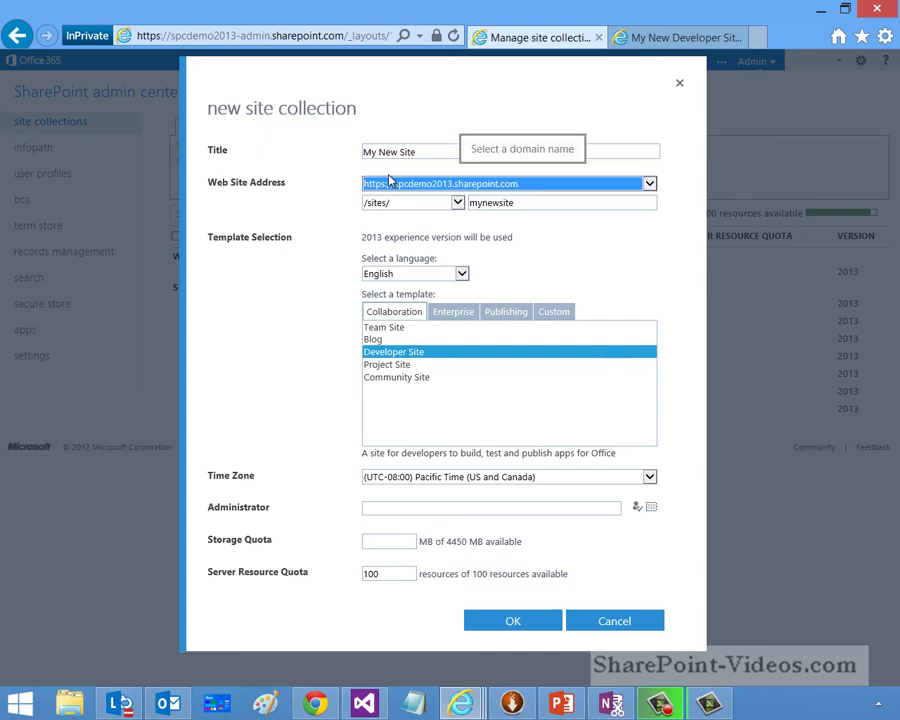
click(398, 504)
Step: Enter the administrator's name and a 2000 storage quota, then cancel the form
click(398, 505)
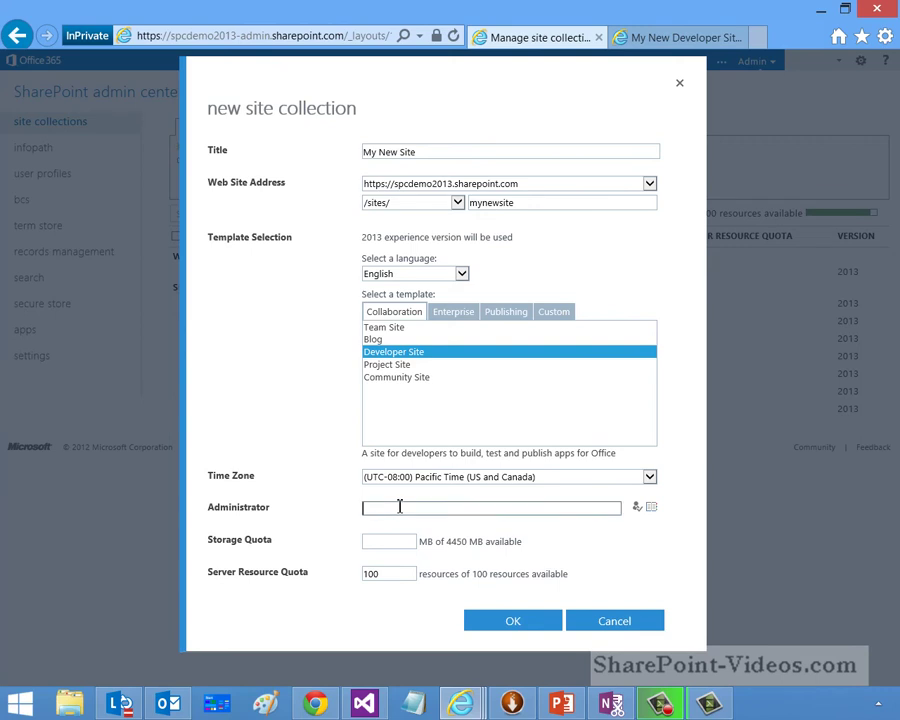
text(Steve Fox)
click(393, 539)
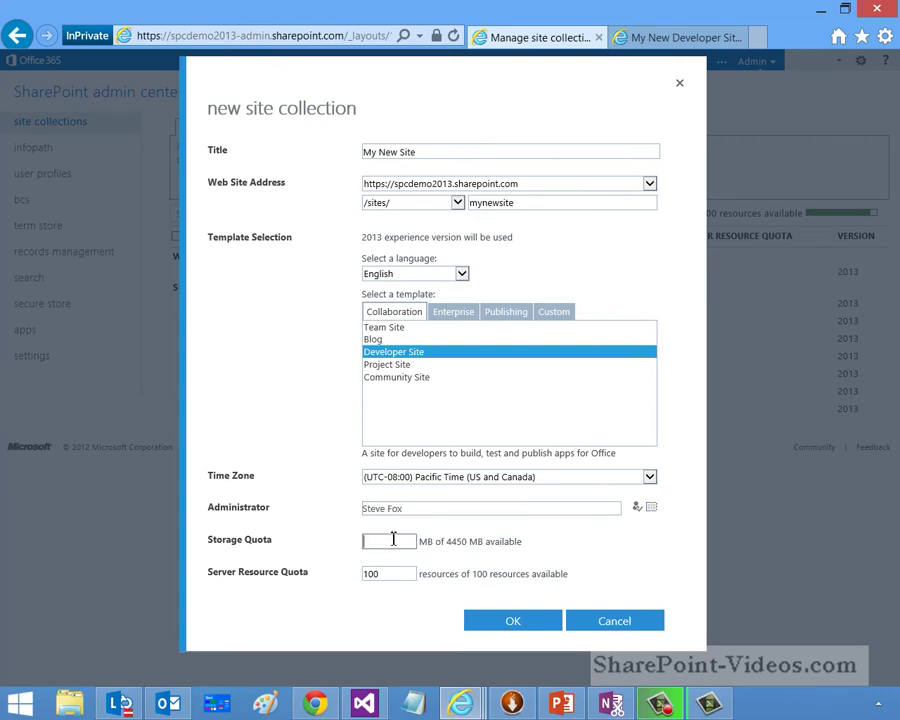
text(2000)
click(614, 622)
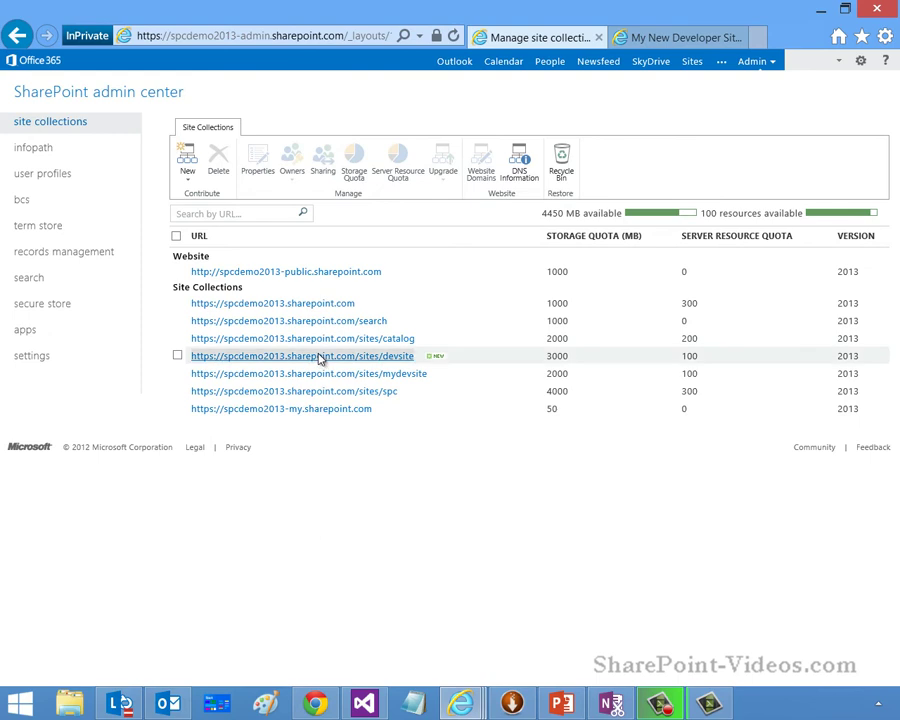
Step: Open the /sites/devsite site collection (MyNewDevSite, 3000 MB quota, 100 resources) from the site collections list
click(320, 357)
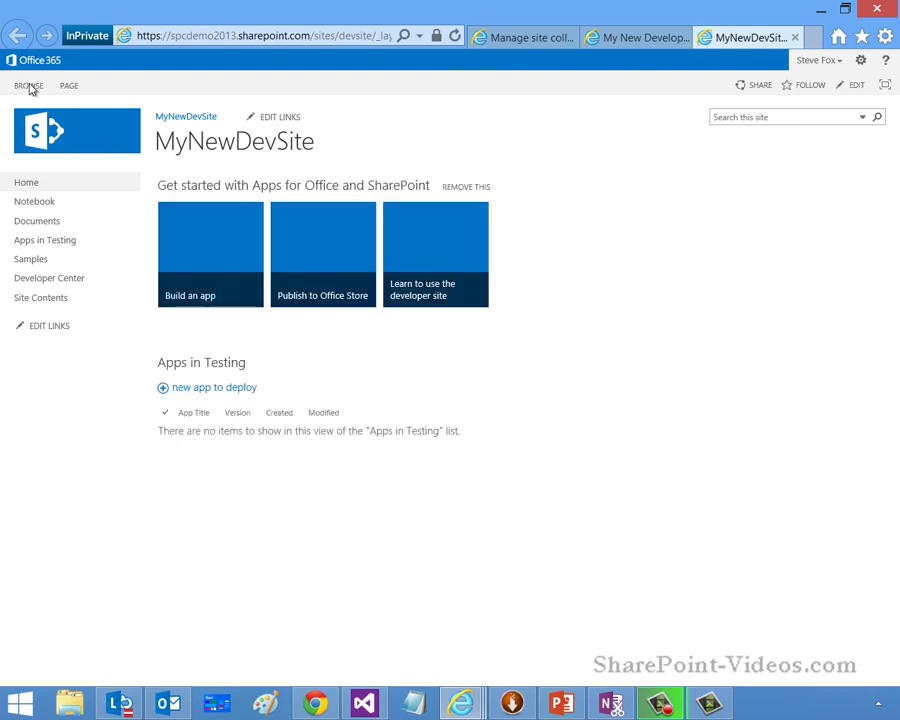
Step: Show the PAGE ribbon on the MyNewDevSite home page, then switch back to BROWSE view
click(70, 89)
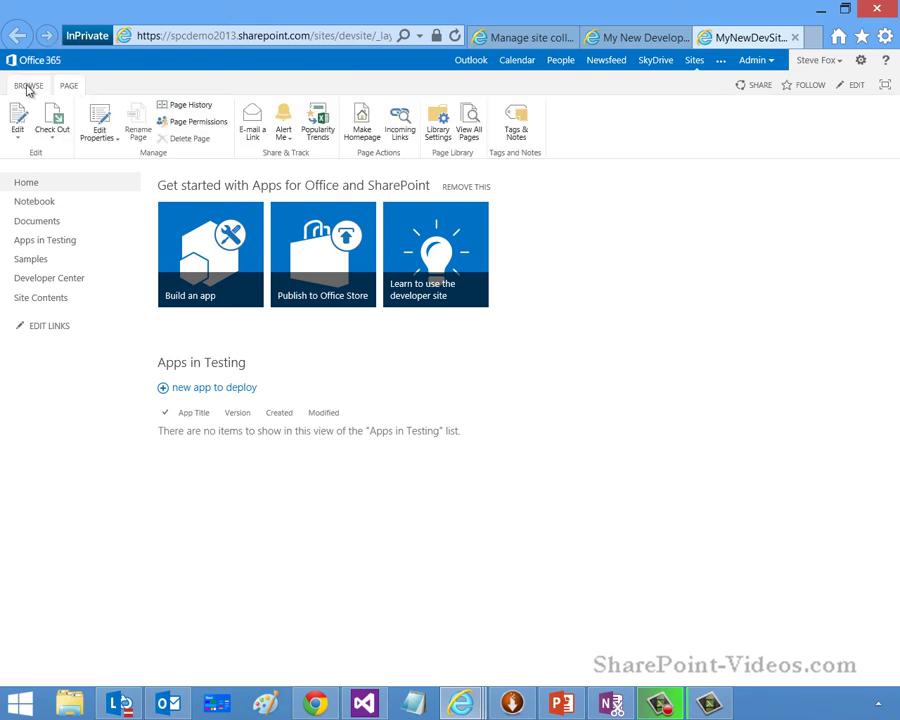
click(28, 88)
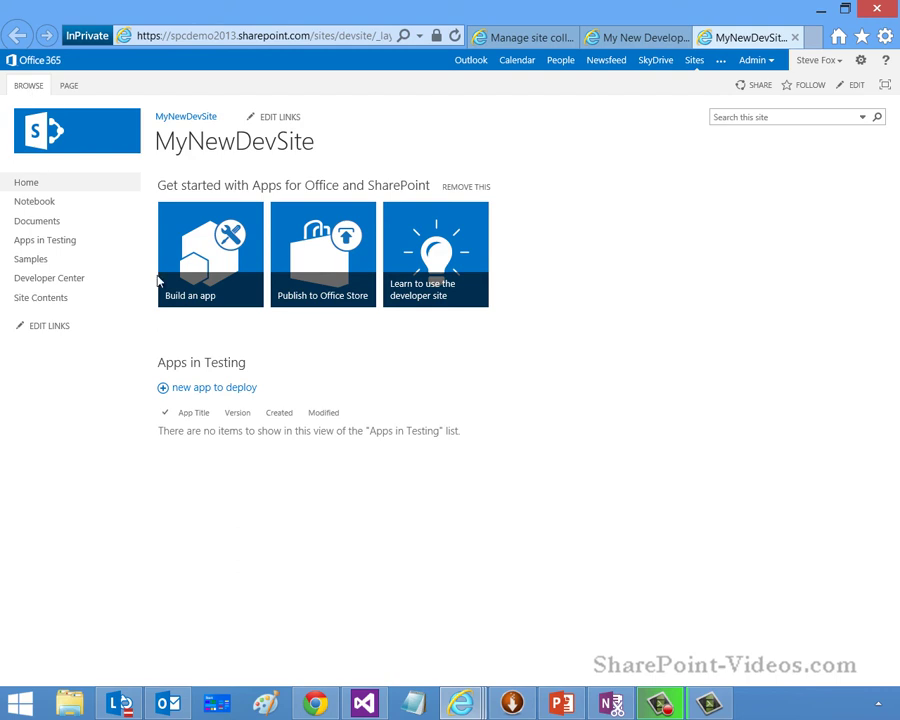
click(227, 396)
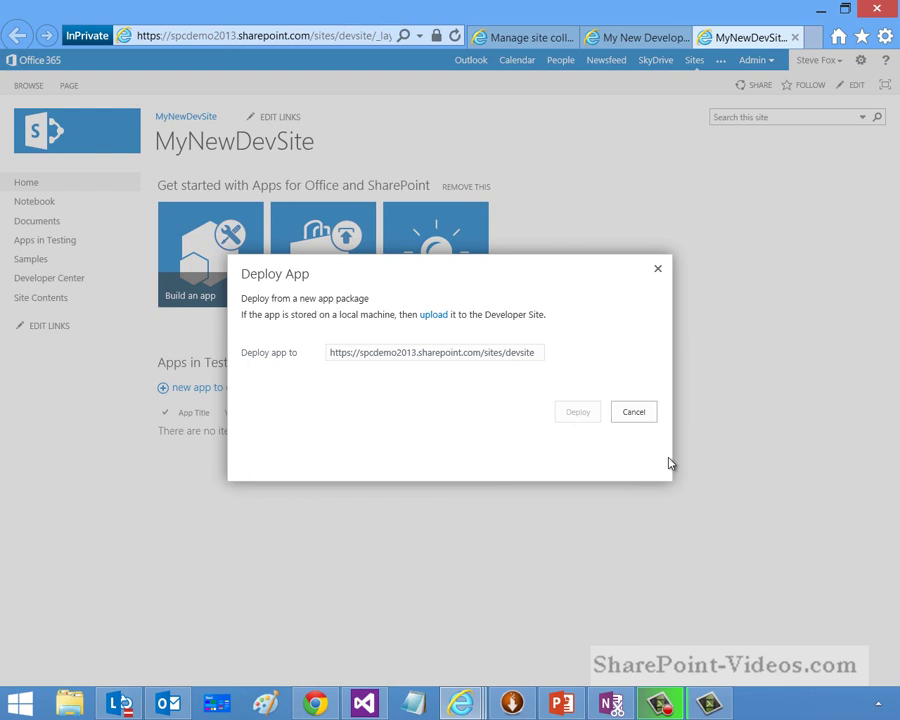
click(634, 413)
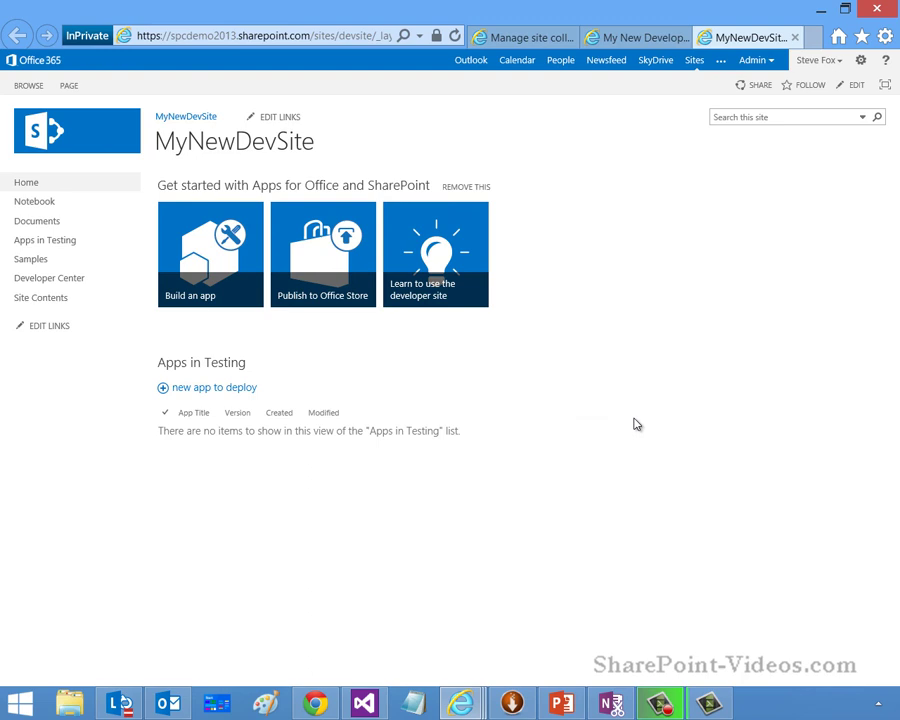
Step: Check the App for Office 2013 and App for SharePoint 2013 templates in Visual Studio, then return to the PowerPoint recap slide
click(367, 706)
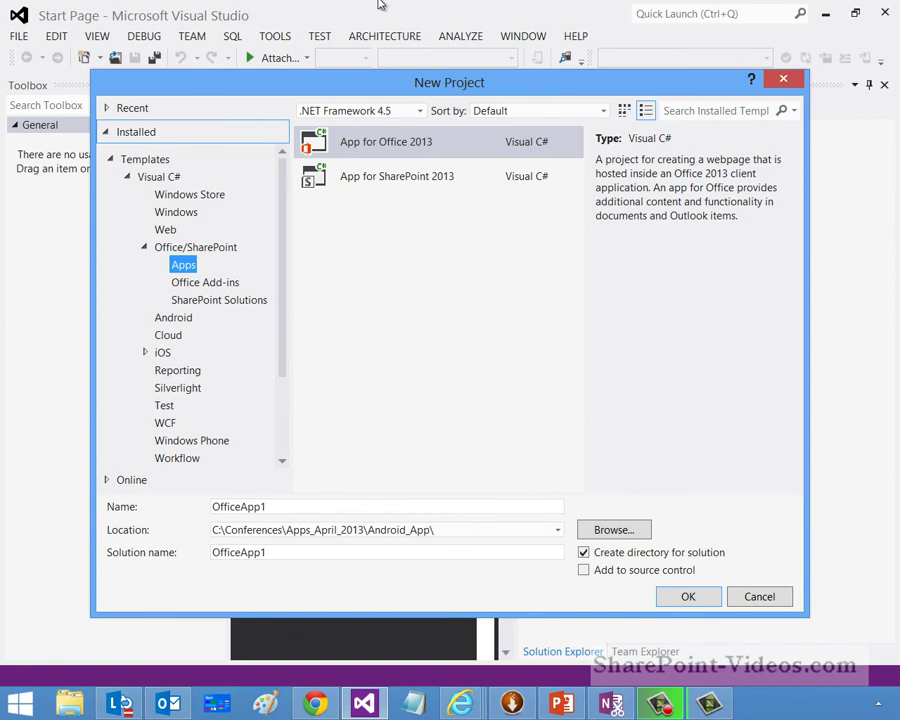
click(563, 705)
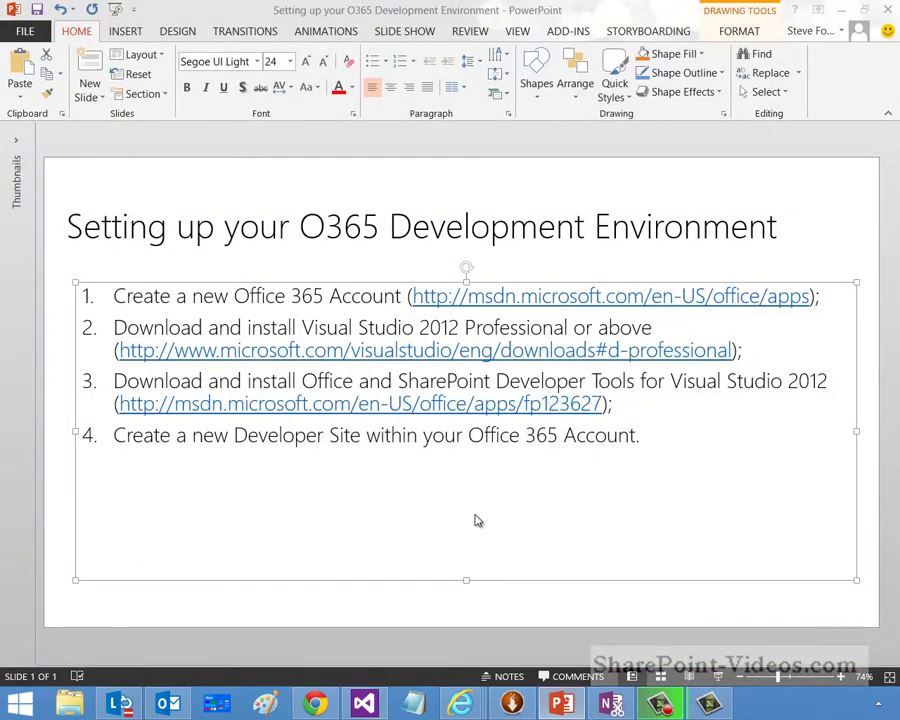